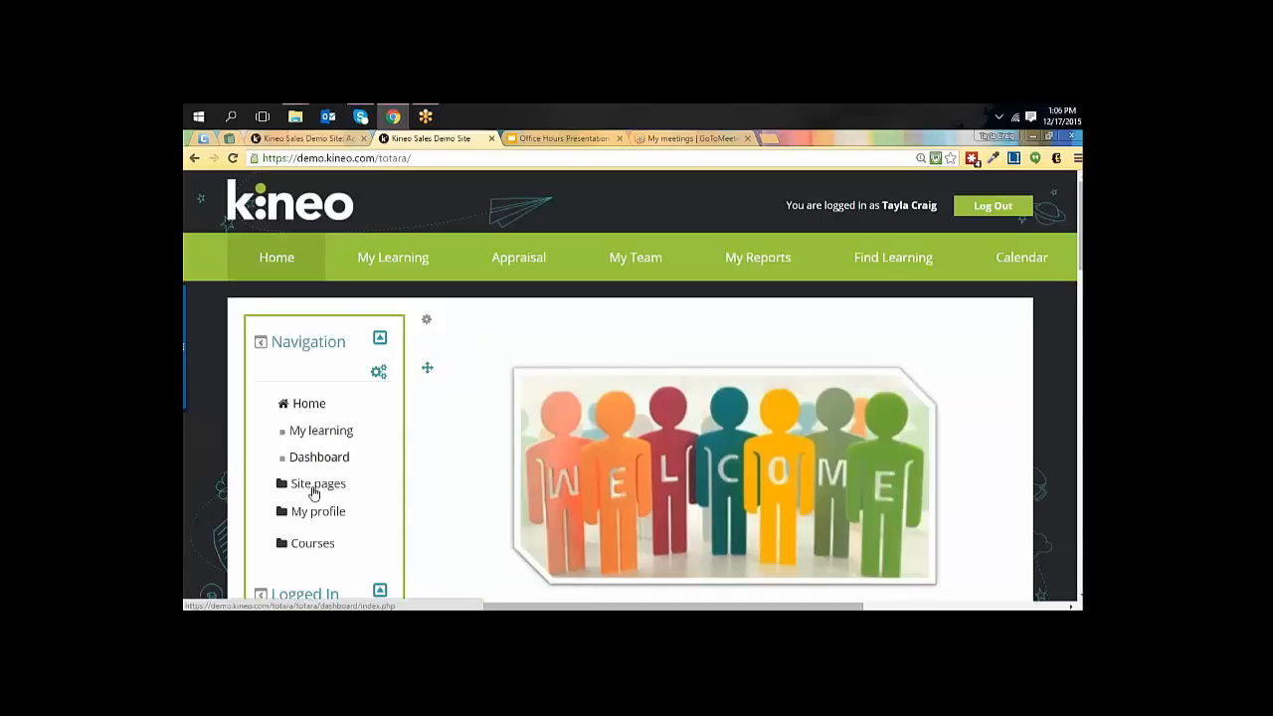
Log out of the site and highlight the "Forgotten your username or password?" link on the login page.
{"action": "scroll", "coordinate": [301, 551], "scroll_direction": "down", "scroll_amount": 1}
{"action": "scroll", "coordinate": [301, 551], "scroll_direction": "down", "scroll_amount": 3}
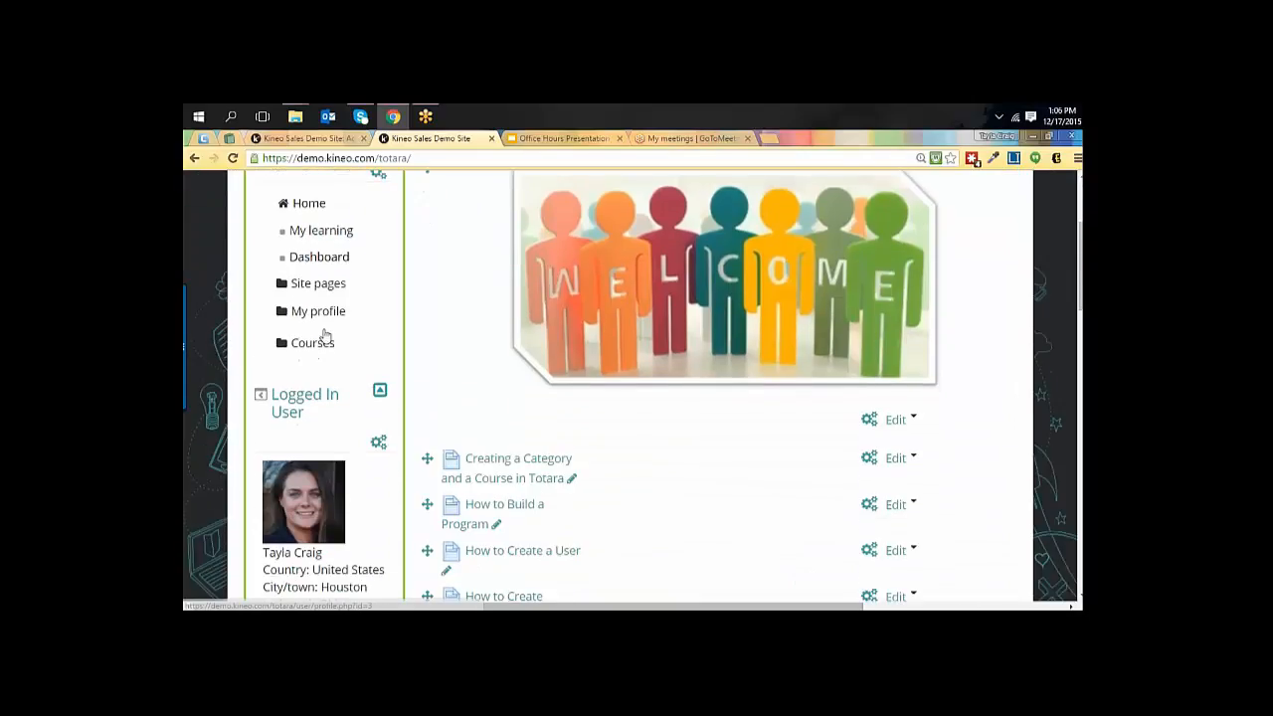
{"action": "scroll", "coordinate": [302, 551], "scroll_direction": "down", "scroll_amount": 5}
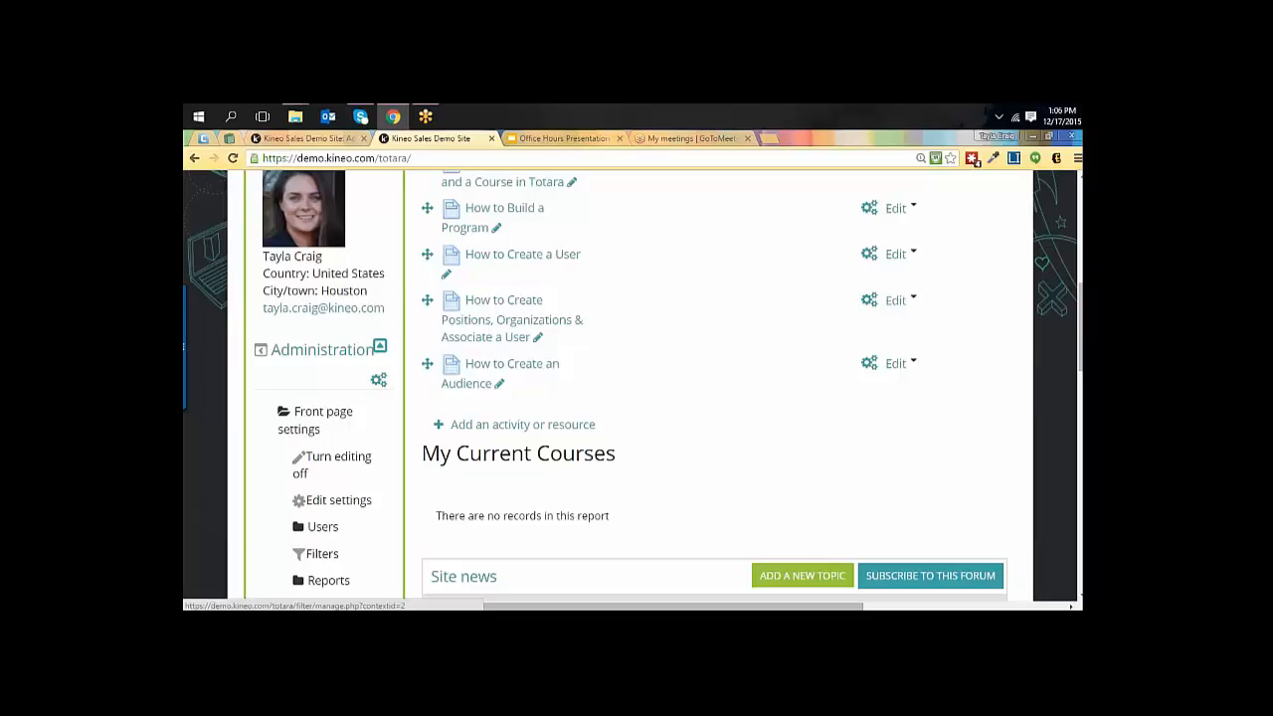
{"action": "scroll", "coordinate": [736, 449], "scroll_direction": "up", "scroll_amount": 5}
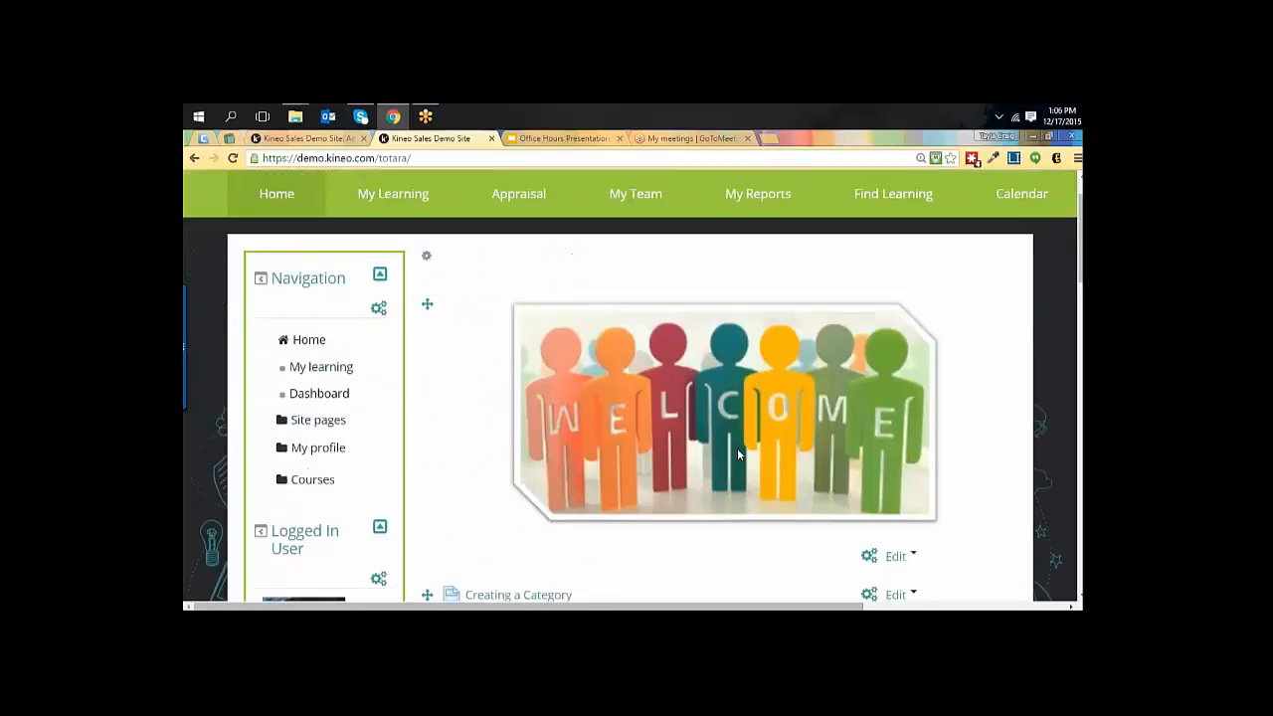
{"action": "scroll", "coordinate": [980, 241], "scroll_direction": "up", "scroll_amount": 1}
{"action": "left_click", "coordinate": [992, 205]}
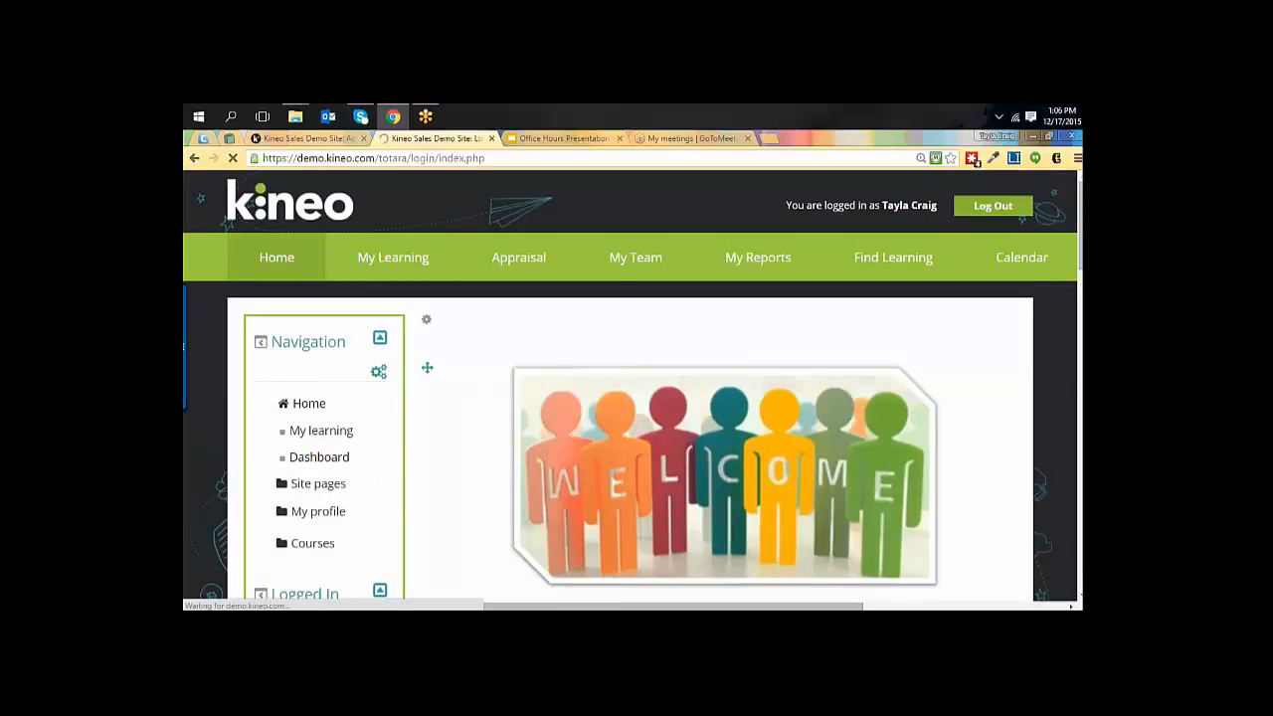
{"action": "scroll", "coordinate": [852, 371], "scroll_direction": "down", "scroll_amount": 1}
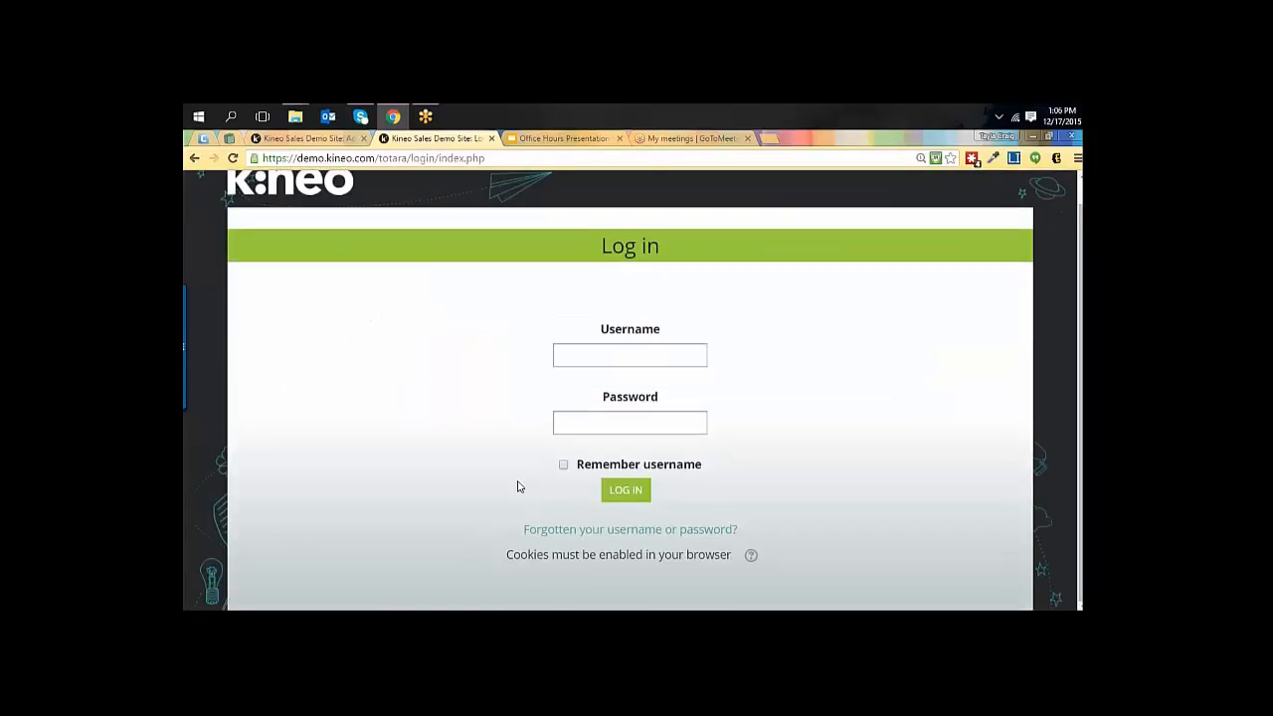
{"action": "left_click_drag", "start_coordinate": [513, 534], "coordinate": [733, 534]}
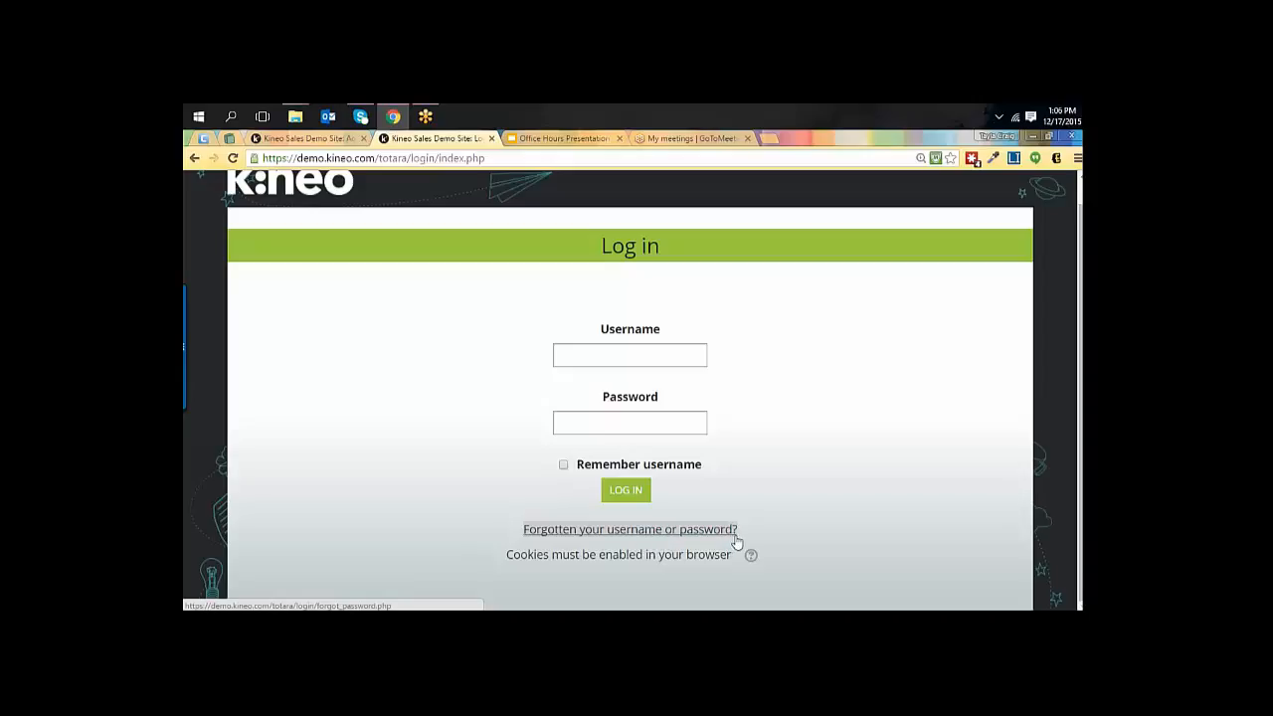
{"action": "left_click", "coordinate": [876, 505]}
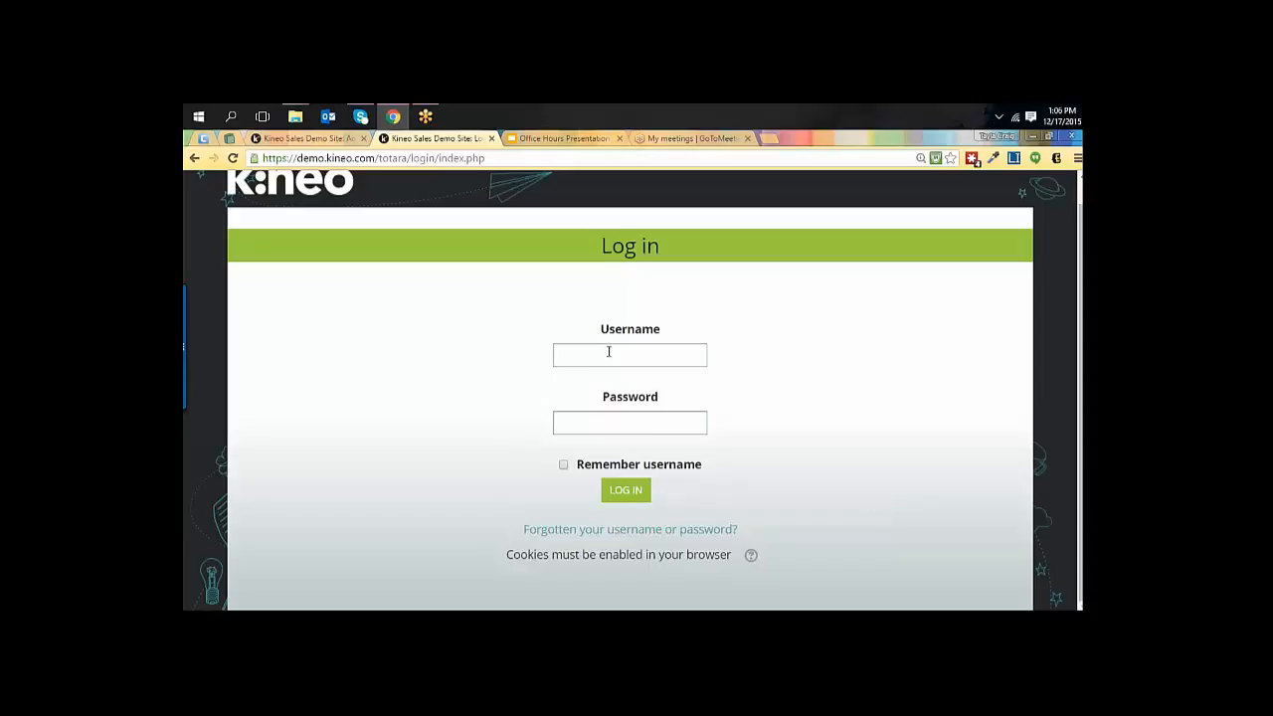
Log back in to the site with the account username and password.
{"action": "key", "text": "Tab"}
{"action": "key", "text": "Tab"}
{"action": "type", "text": "••••••••••"}
{"action": "key", "text": "Return"}
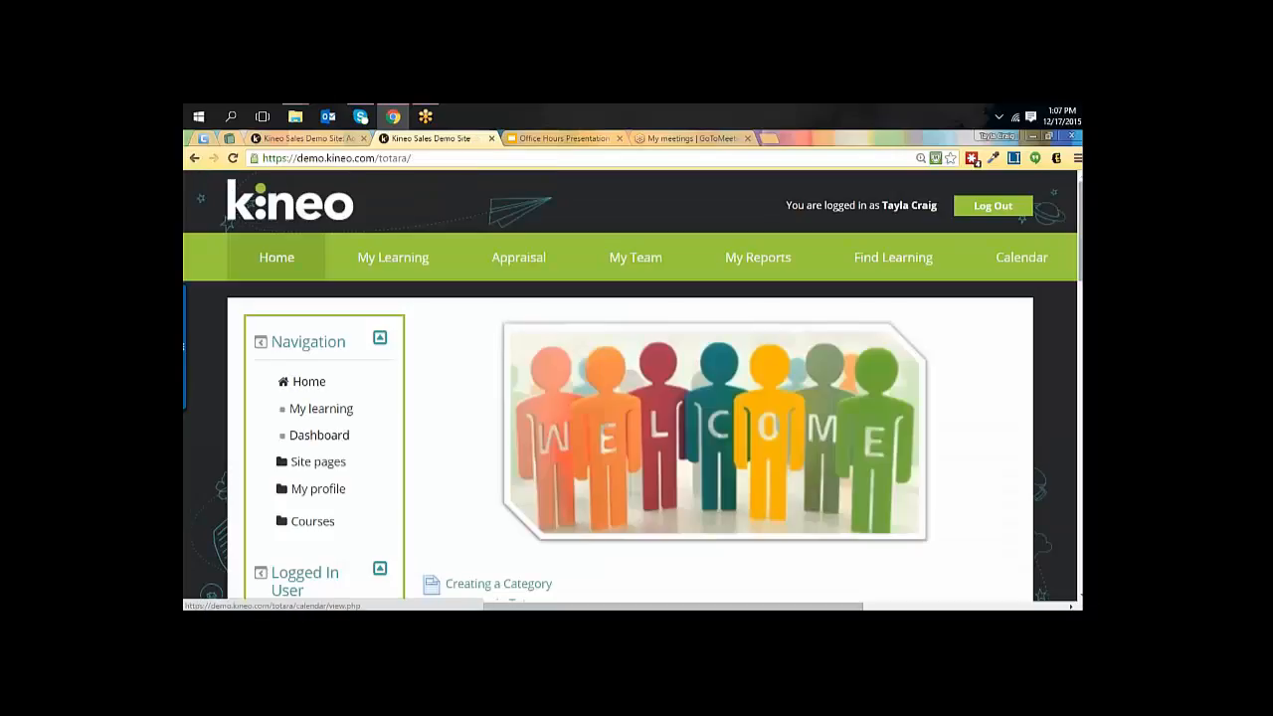
Open the Language customization page from the Language section of Site administration.
{"action": "scroll", "coordinate": [631, 385], "scroll_direction": "down", "scroll_amount": 2}
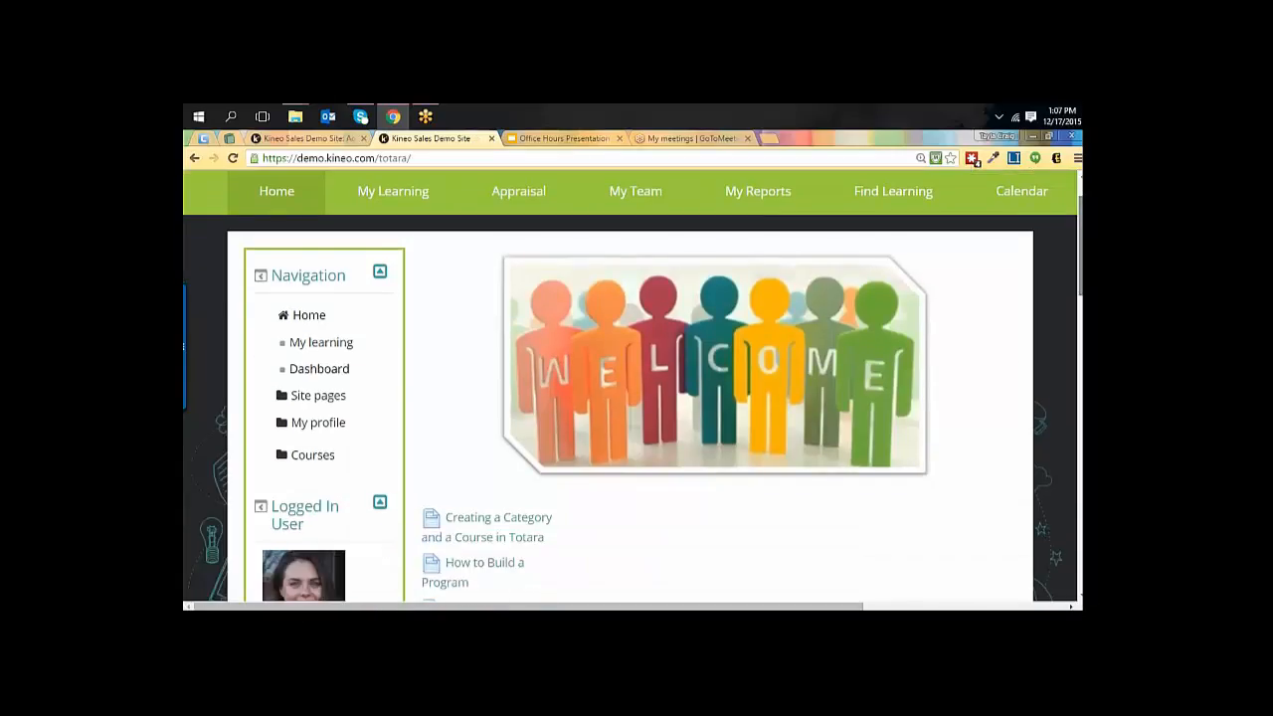
{"action": "scroll", "coordinate": [1065, 396], "scroll_direction": "down", "scroll_amount": 7}
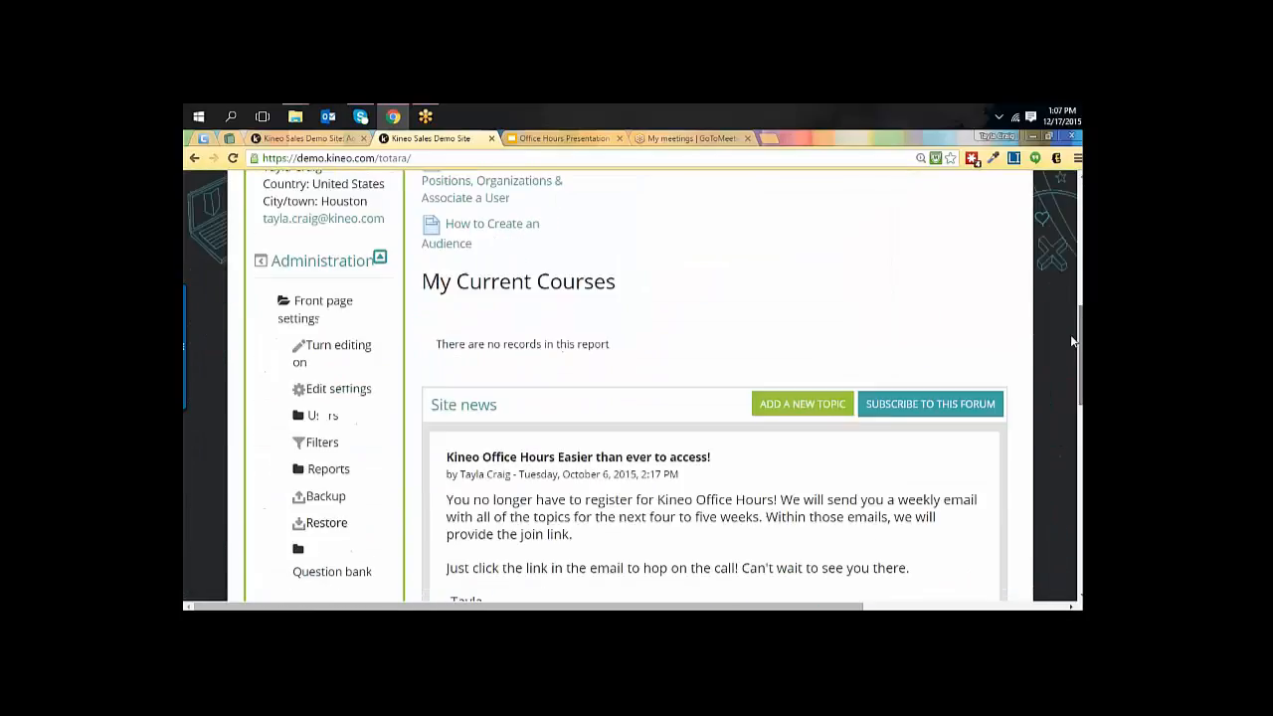
{"action": "scroll", "coordinate": [1064, 395], "scroll_direction": "down", "scroll_amount": 1}
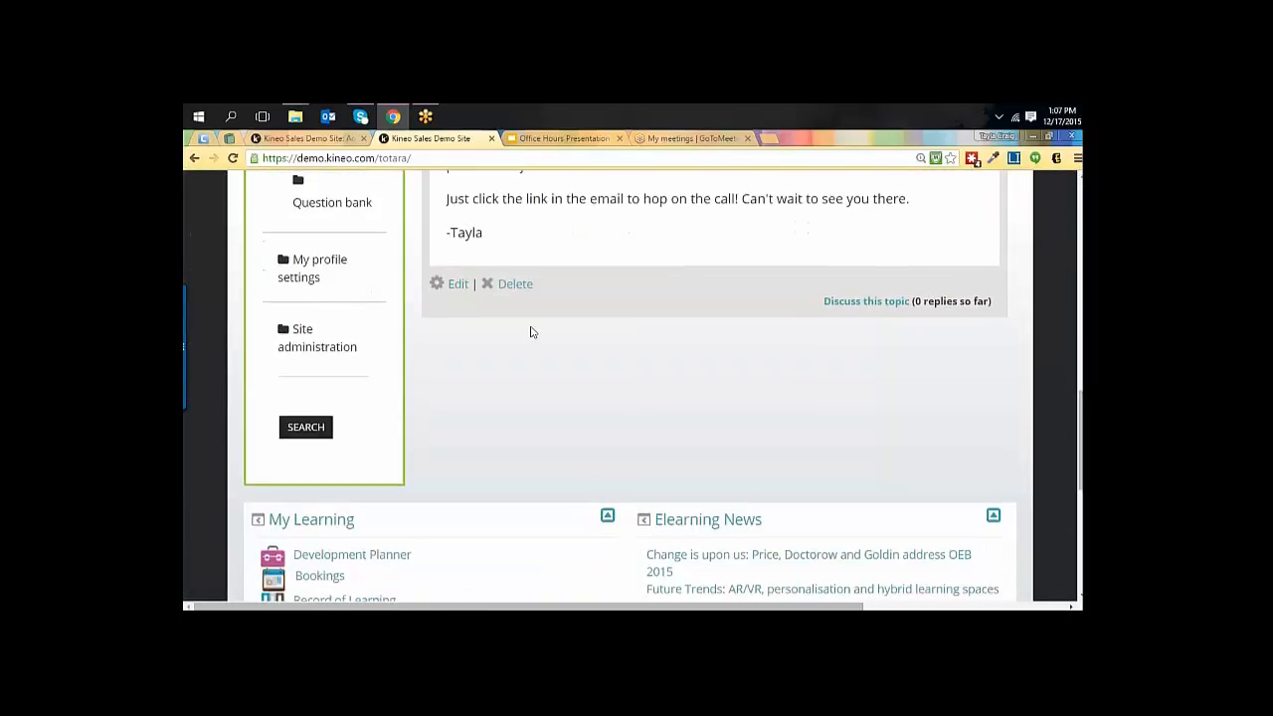
{"action": "left_click", "coordinate": [283, 339]}
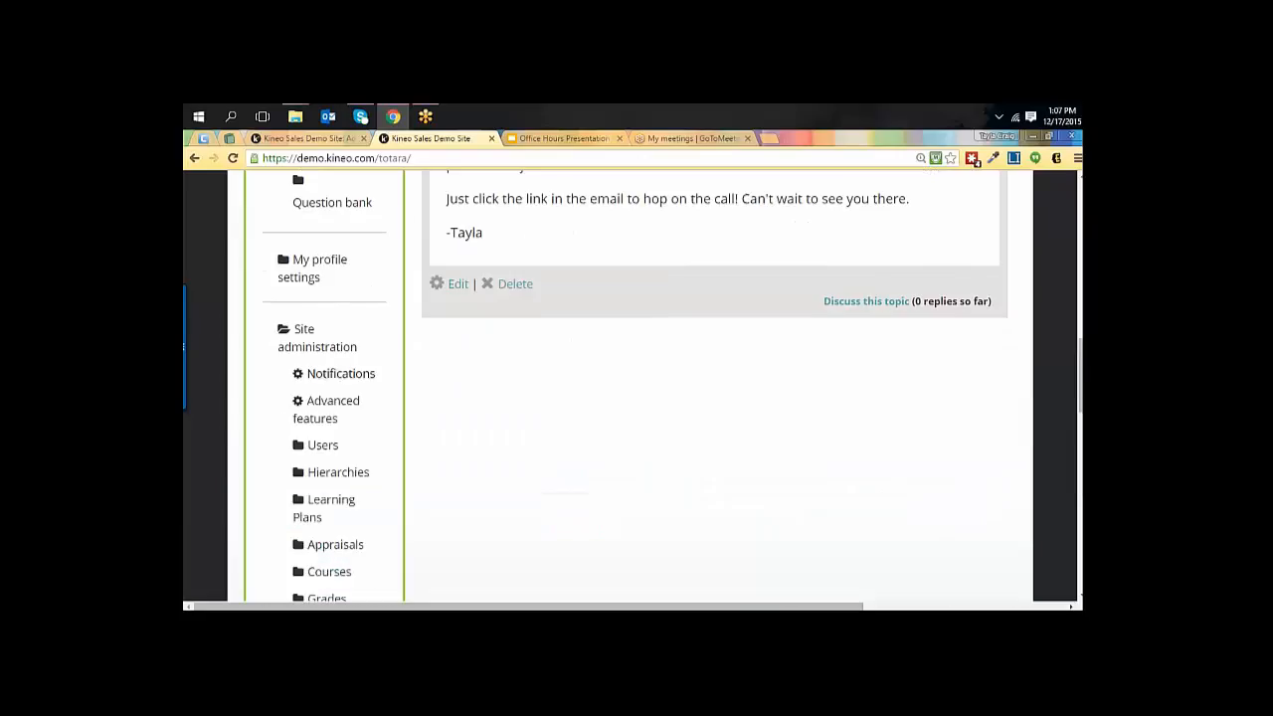
{"action": "scroll", "coordinate": [362, 428], "scroll_direction": "down", "scroll_amount": 3}
{"action": "scroll", "coordinate": [328, 398], "scroll_direction": "down", "scroll_amount": 1}
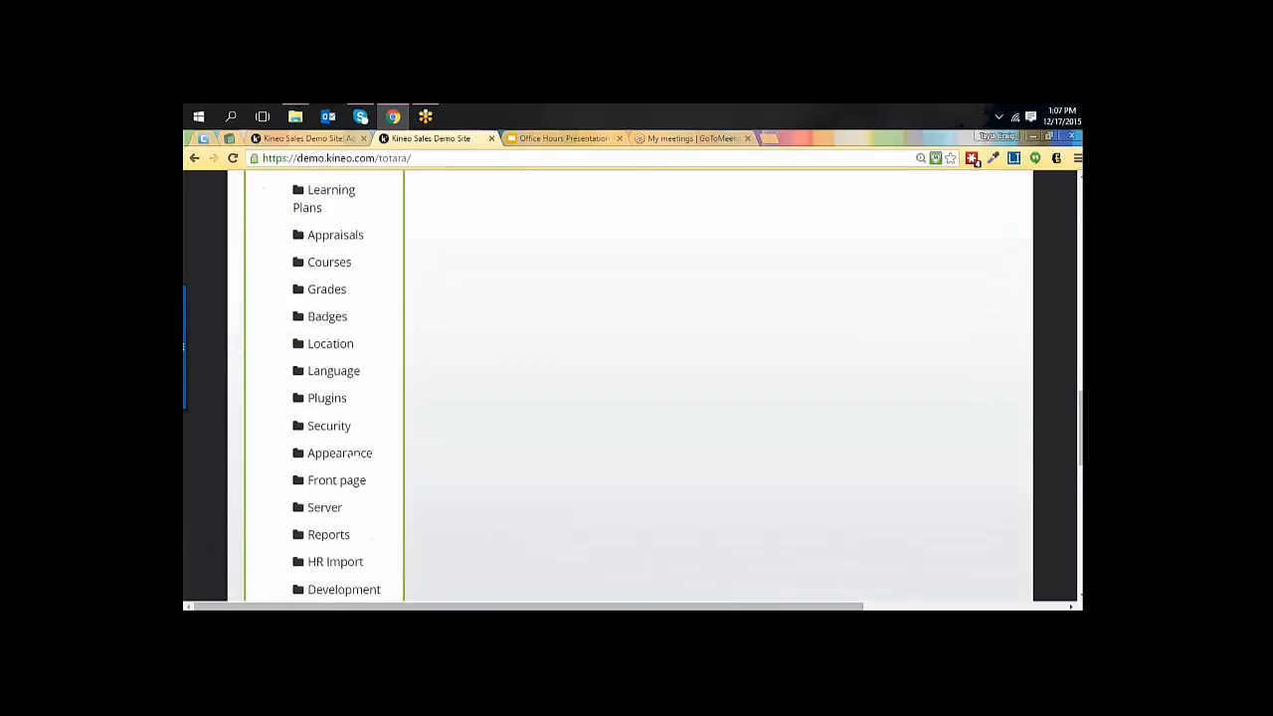
{"action": "left_click", "coordinate": [299, 370]}
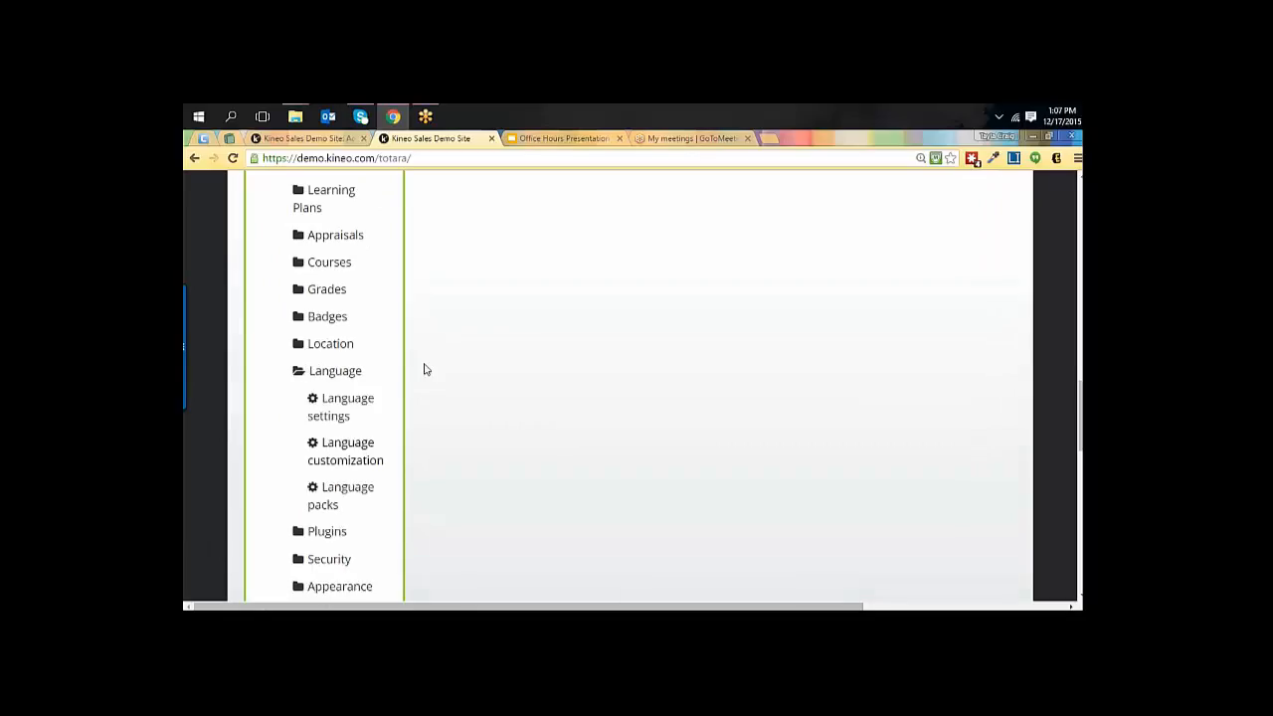
{"action": "scroll", "coordinate": [406, 429], "scroll_direction": "down", "scroll_amount": 3}
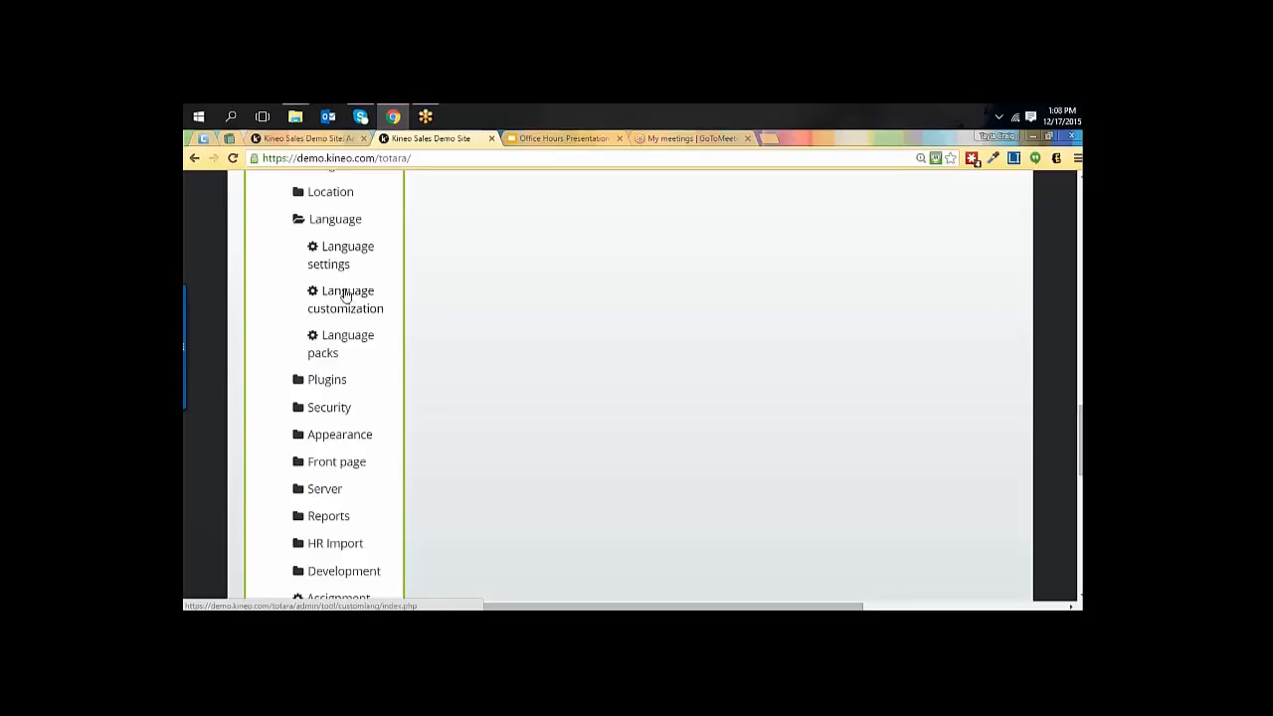
{"action": "left_click", "coordinate": [345, 296]}
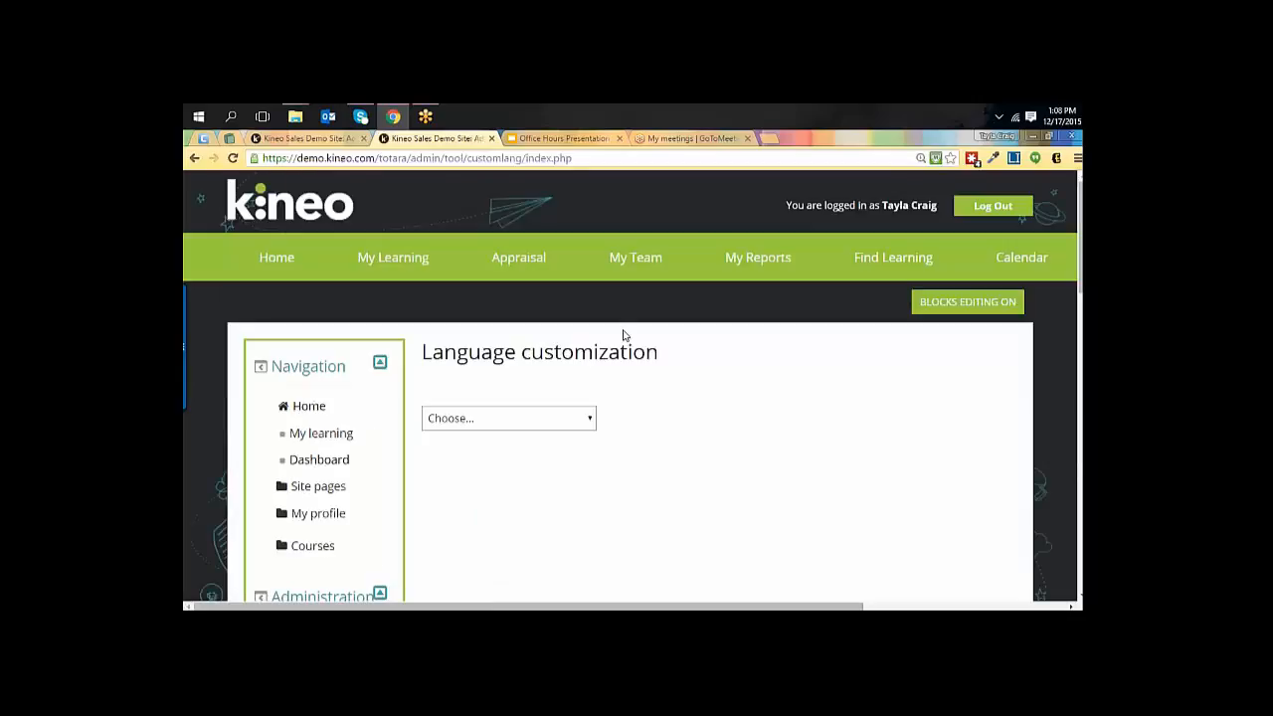
Choose the English - United States (en_us) language pack, load it for editing and continue to its string filters.
{"action": "scroll", "coordinate": [627, 343], "scroll_direction": "down", "scroll_amount": 2}
{"action": "left_click", "coordinate": [575, 329]}
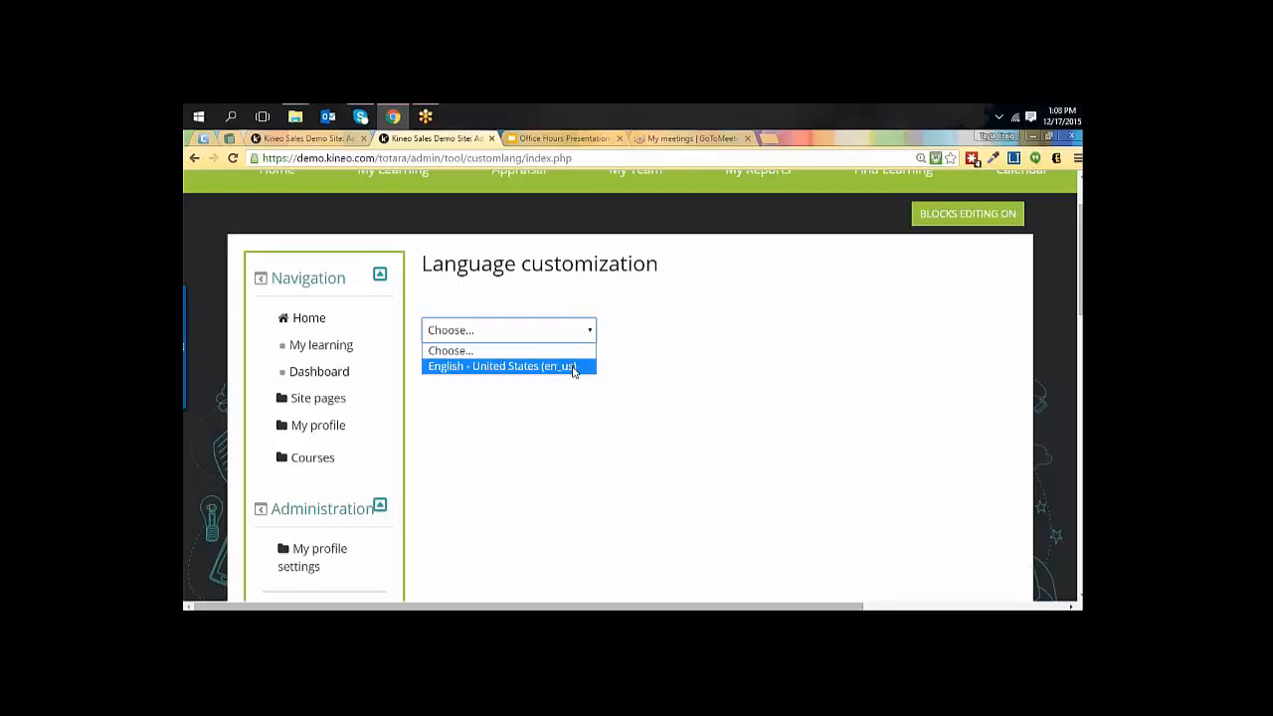
{"action": "left_click", "coordinate": [574, 367]}
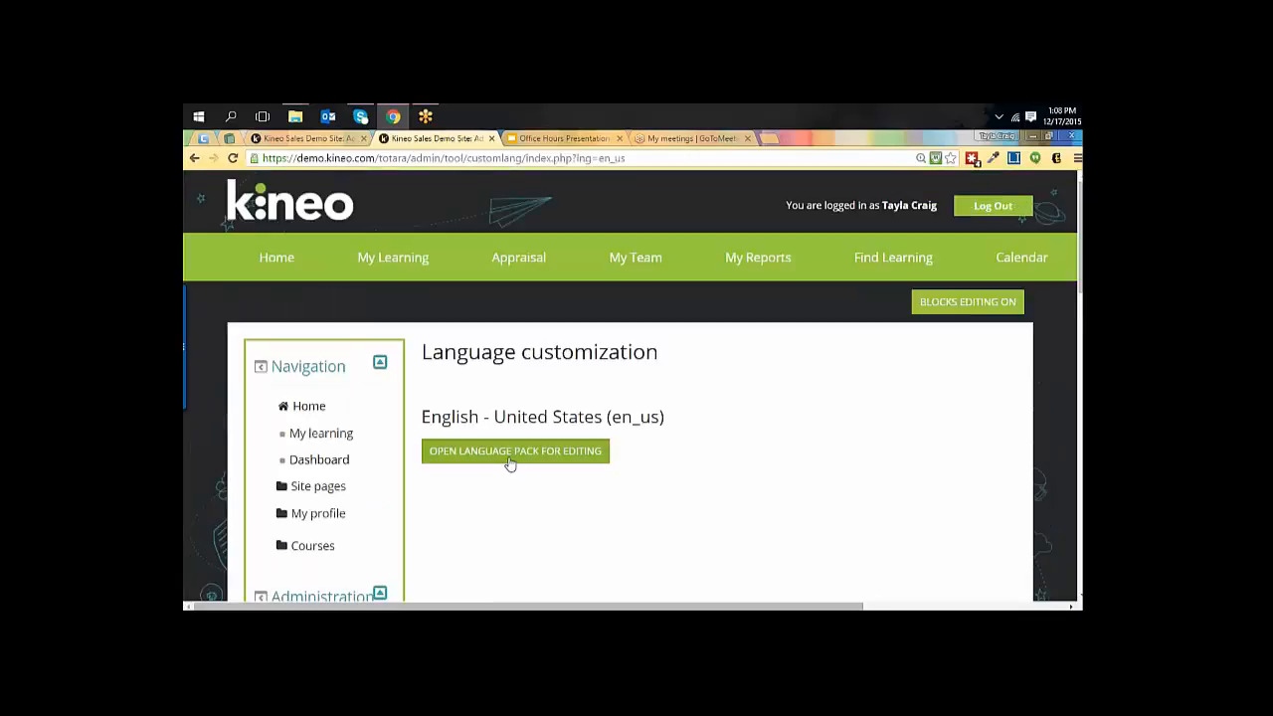
{"action": "left_click", "coordinate": [509, 462]}
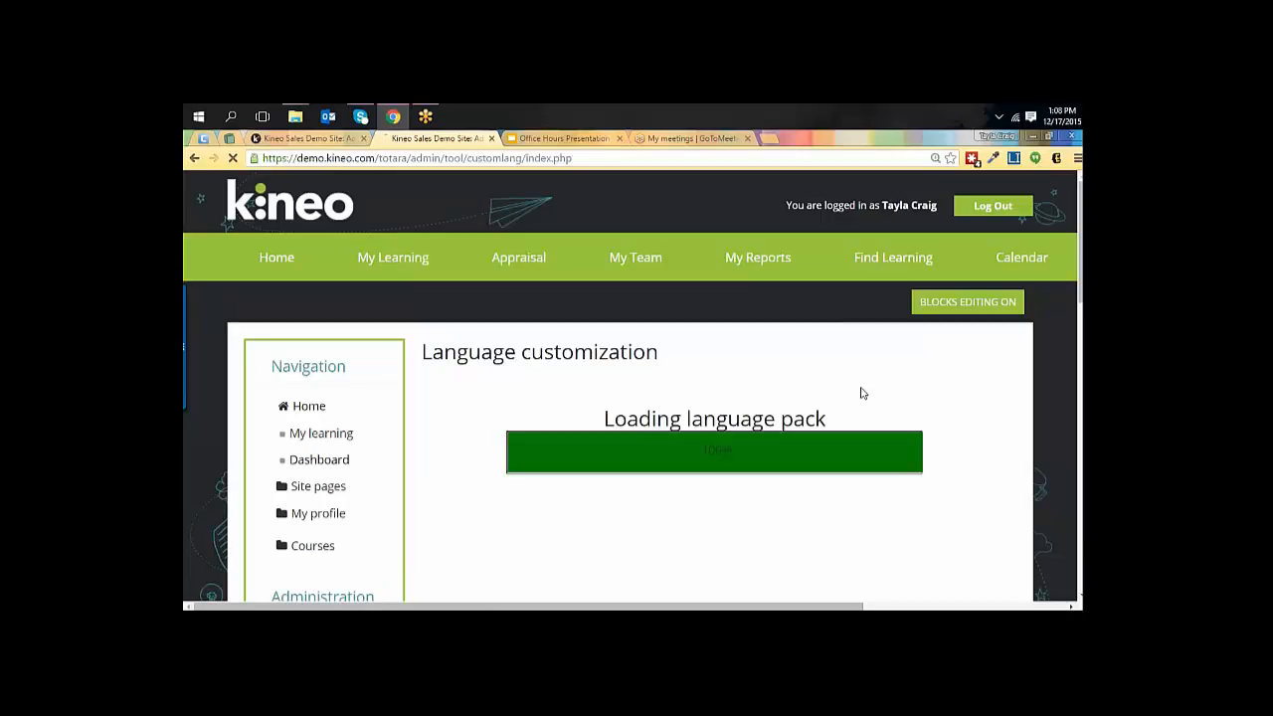
{"action": "scroll", "coordinate": [914, 391], "scroll_direction": "down", "scroll_amount": 1}
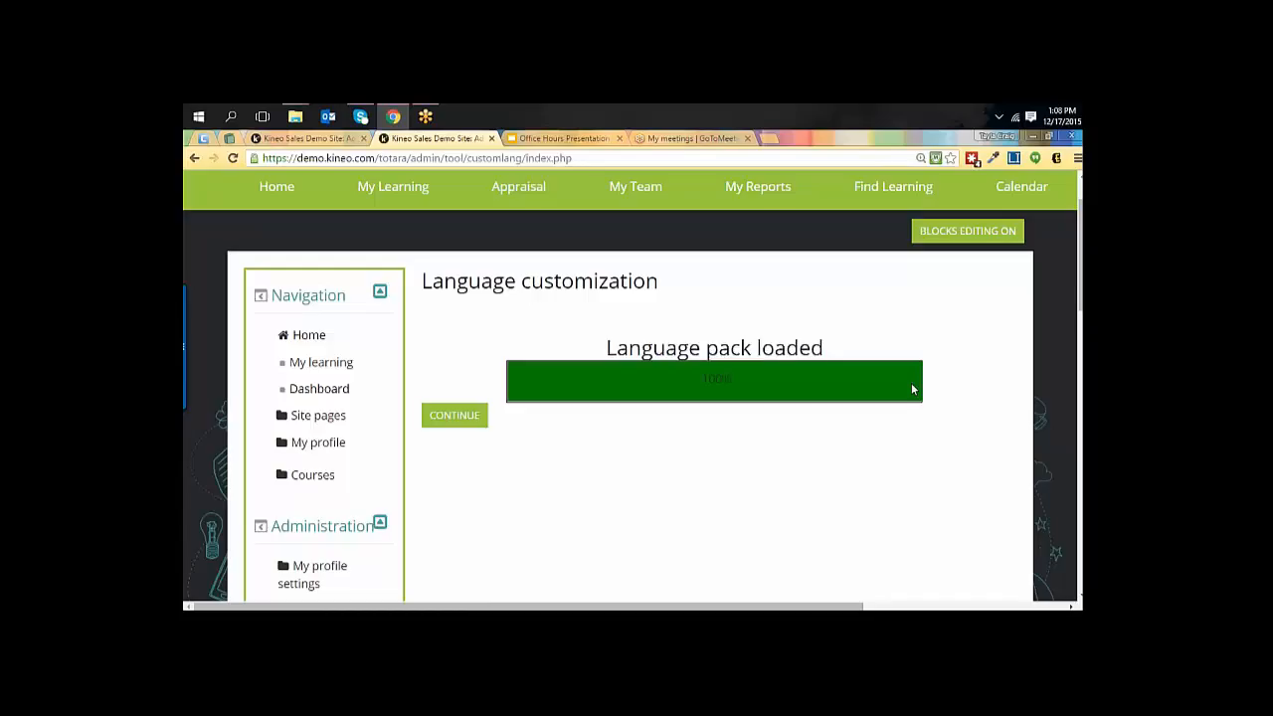
{"action": "left_click", "coordinate": [447, 419]}
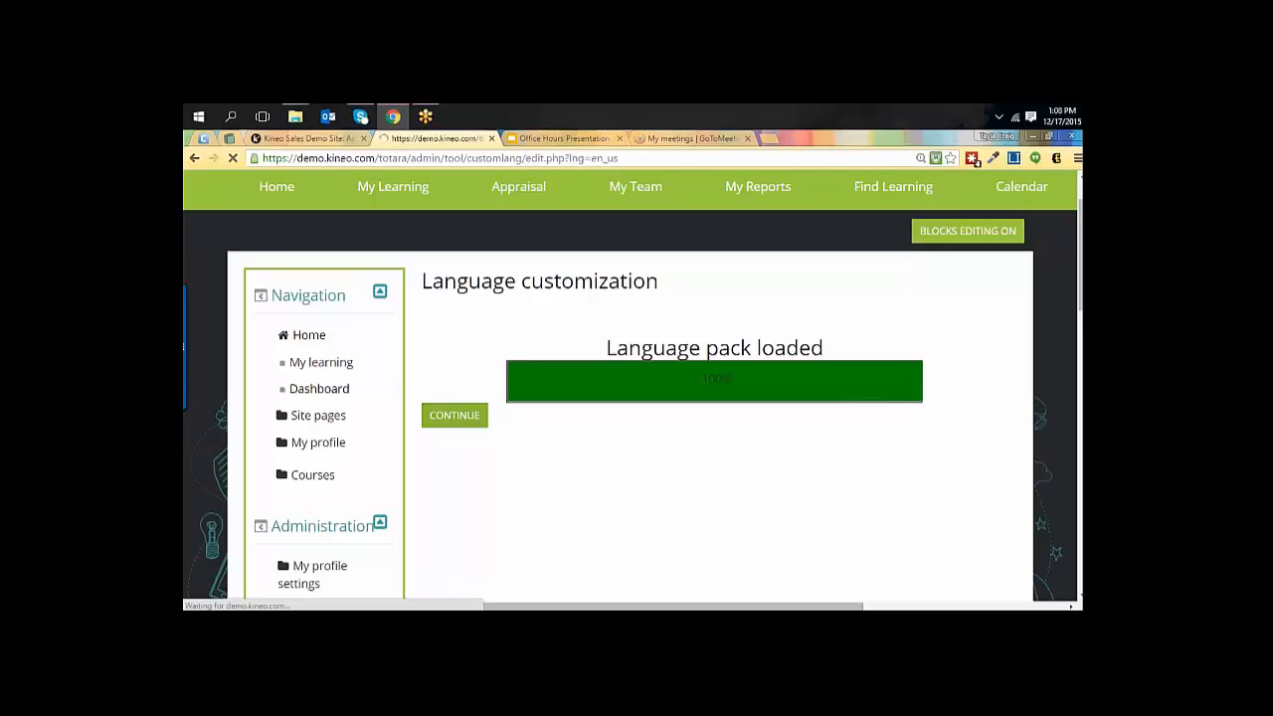
Examine the components available for string filtering, including the core, qtype and mod groups.
{"action": "scroll", "coordinate": [785, 439], "scroll_direction": "down", "scroll_amount": 3}
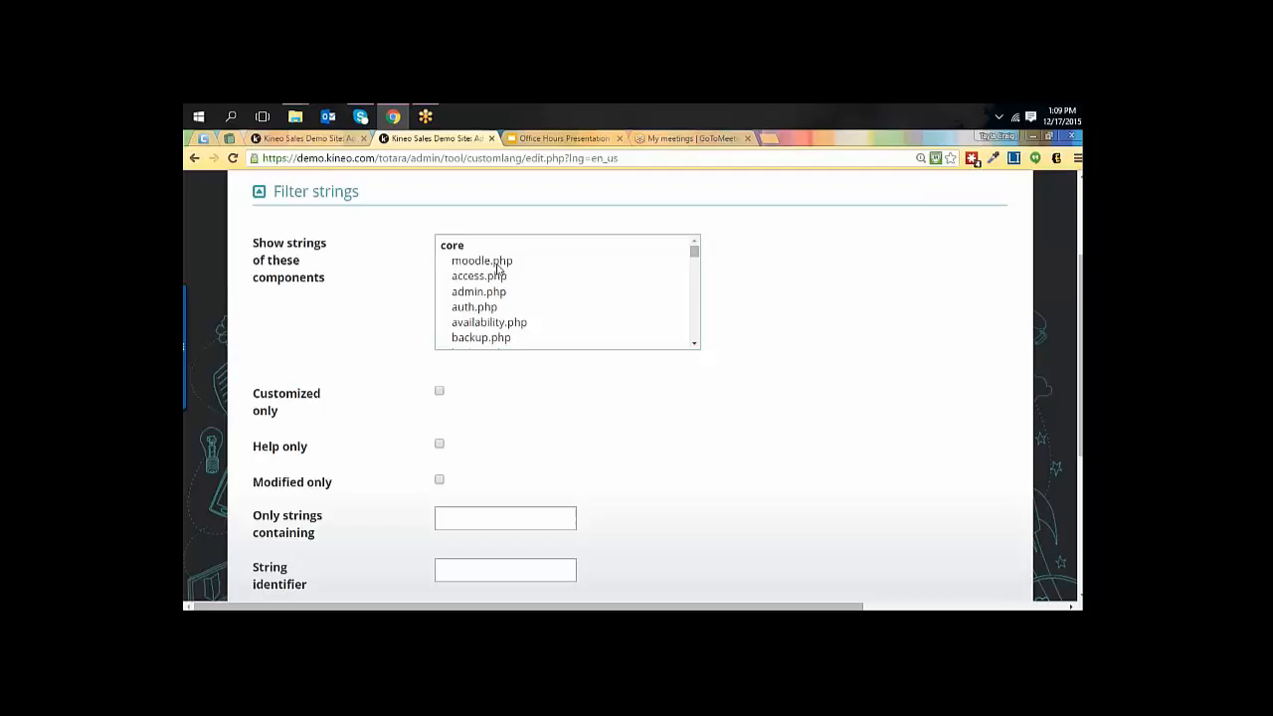
{"action": "scroll", "coordinate": [518, 286], "scroll_direction": "down", "scroll_amount": 6}
{"action": "scroll", "coordinate": [518, 287], "scroll_direction": "down", "scroll_amount": 10}
{"action": "scroll", "coordinate": [518, 287], "scroll_direction": "down", "scroll_amount": 3}
{"action": "scroll", "coordinate": [519, 286], "scroll_direction": "up", "scroll_amount": 2}
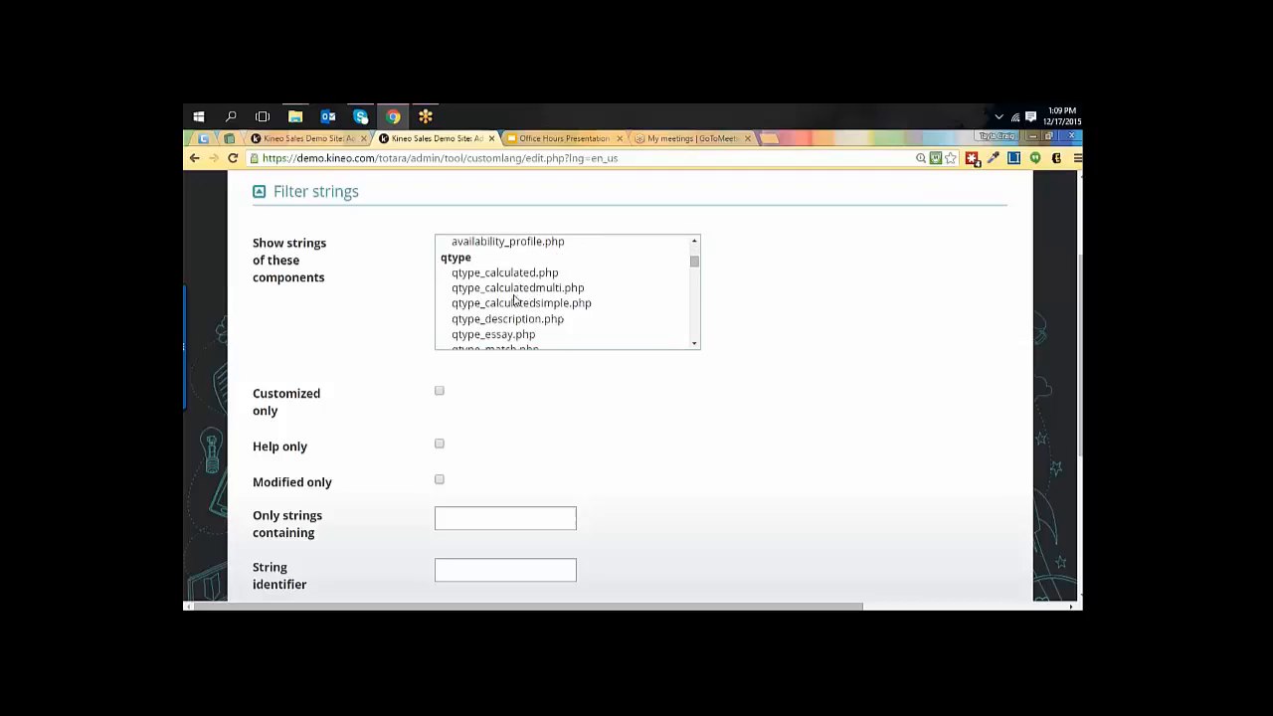
{"action": "left_click_drag", "start_coordinate": [560, 290], "coordinate": [567, 247]}
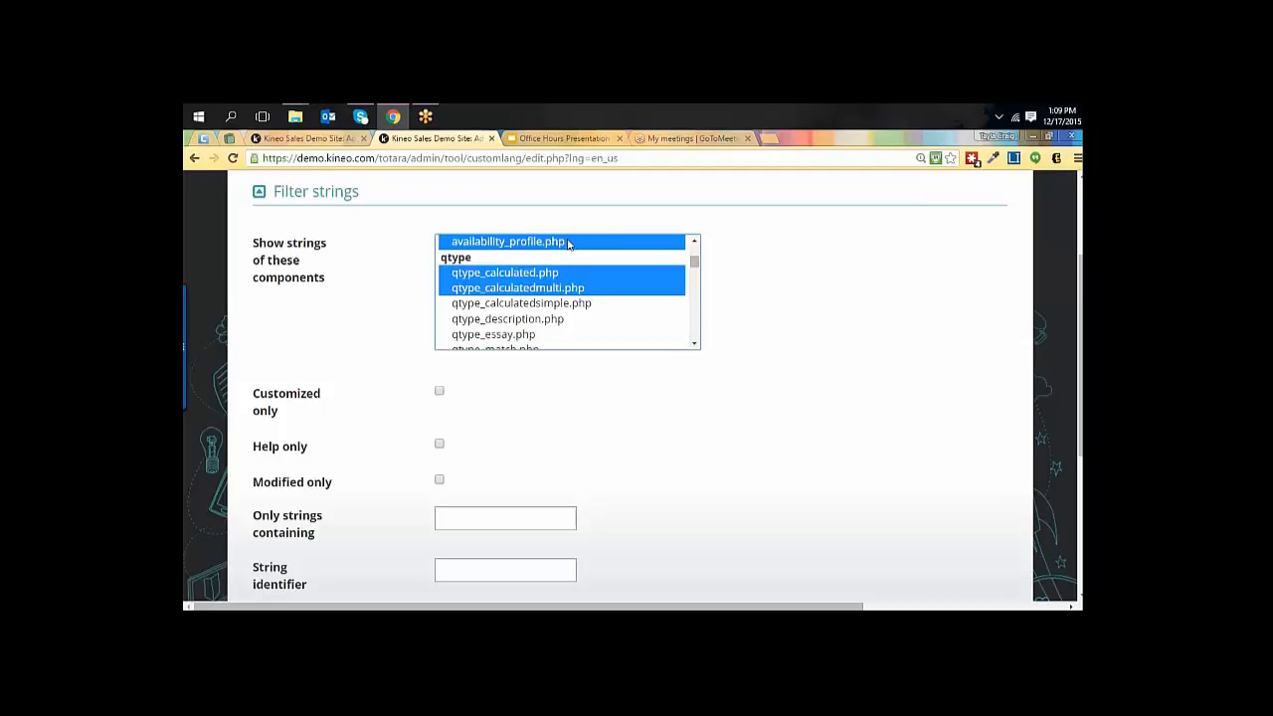
{"action": "left_click", "coordinate": [554, 341]}
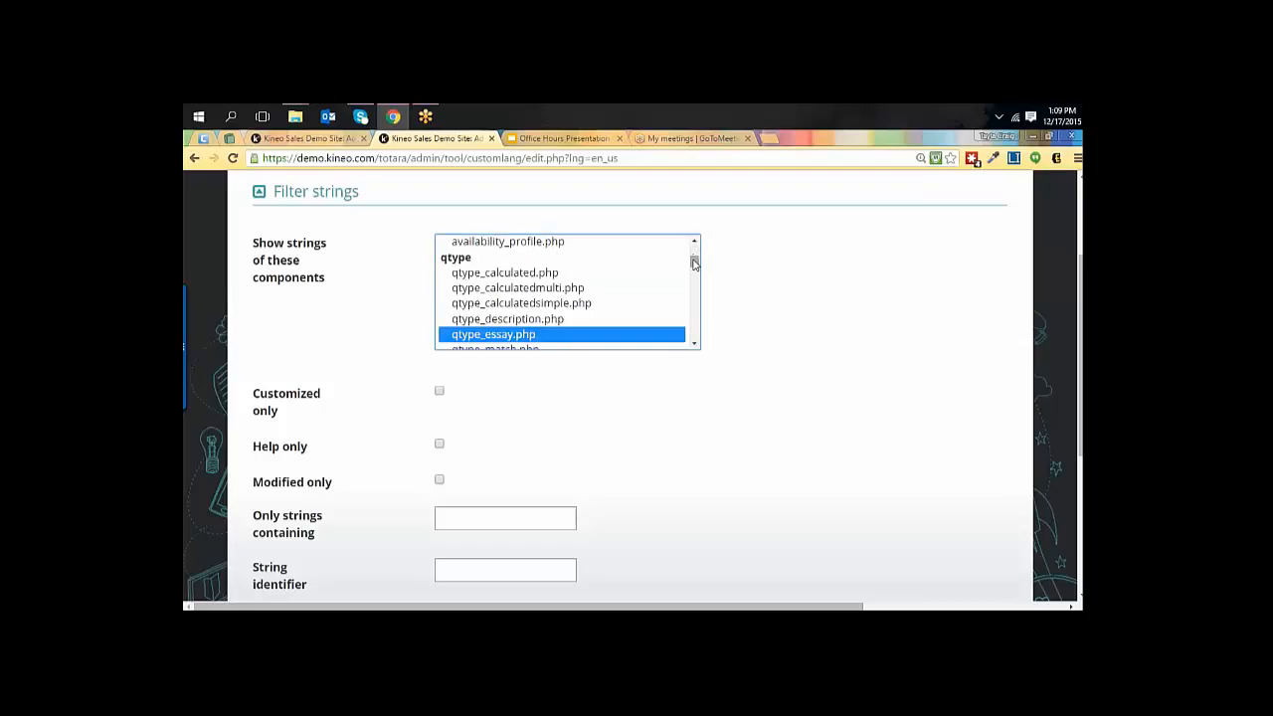
{"action": "left_click_drag", "start_coordinate": [694, 264], "coordinate": [694, 266]}
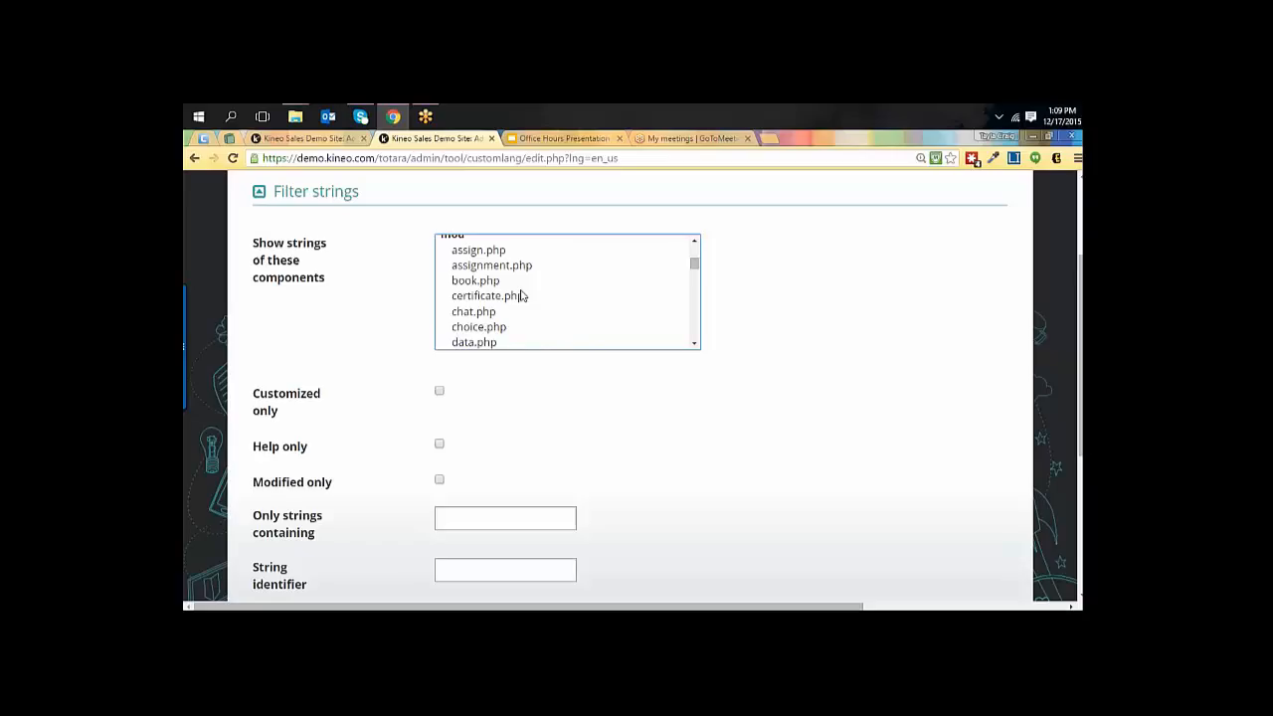
{"action": "scroll", "coordinate": [531, 307], "scroll_direction": "down", "scroll_amount": 4}
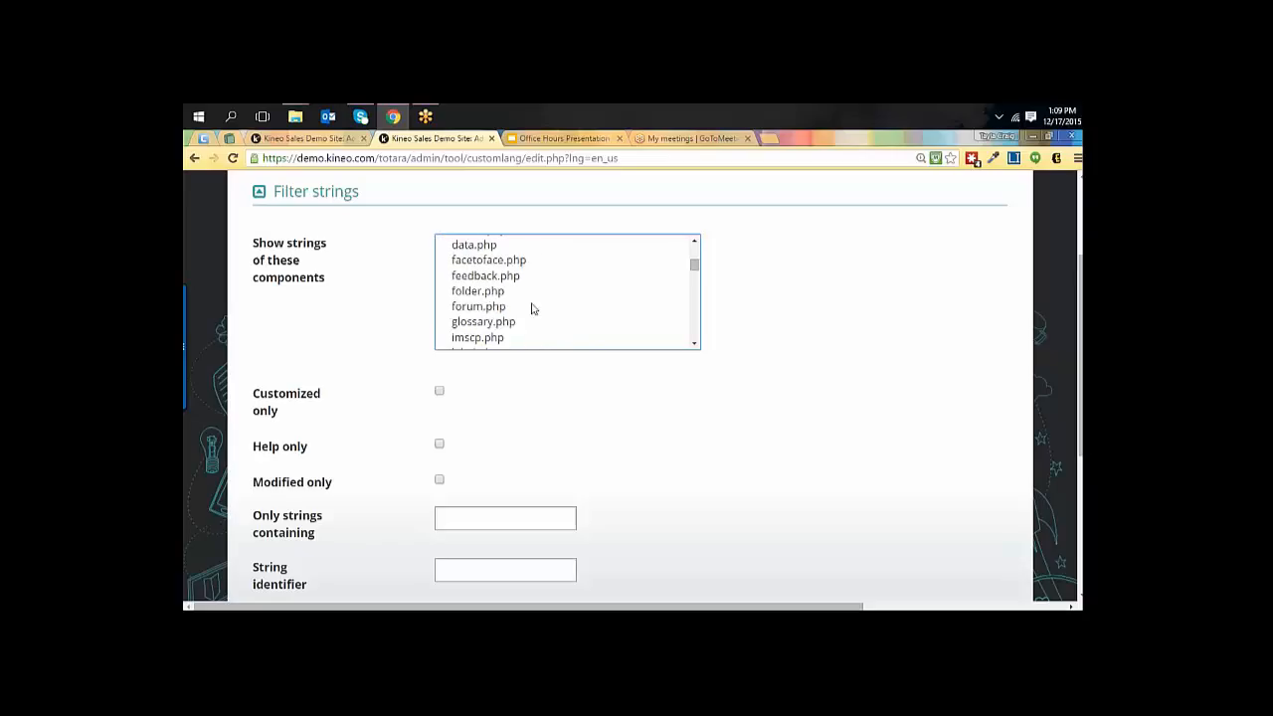
{"action": "scroll", "coordinate": [531, 307], "scroll_direction": "up", "scroll_amount": 2}
{"action": "scroll", "coordinate": [531, 308], "scroll_direction": "down", "scroll_amount": 8}
{"action": "scroll", "coordinate": [531, 308], "scroll_direction": "up", "scroll_amount": 15}
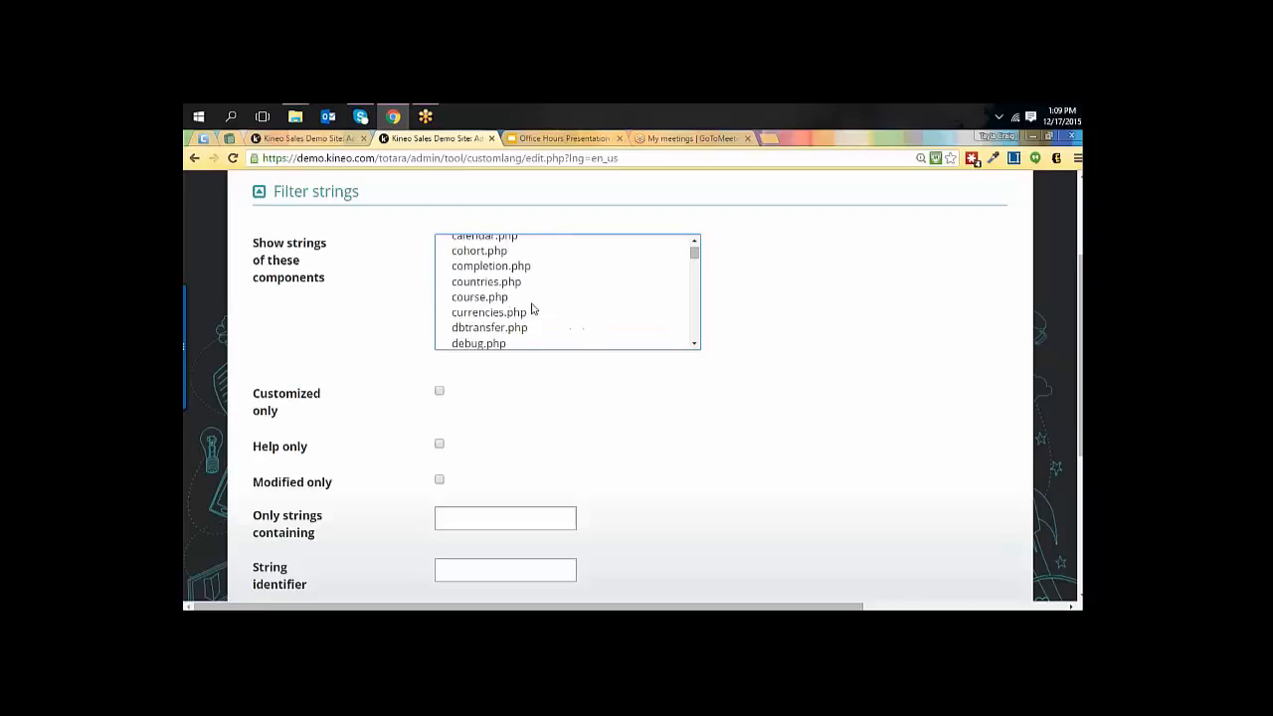
{"action": "scroll", "coordinate": [722, 413], "scroll_direction": "down", "scroll_amount": 1}
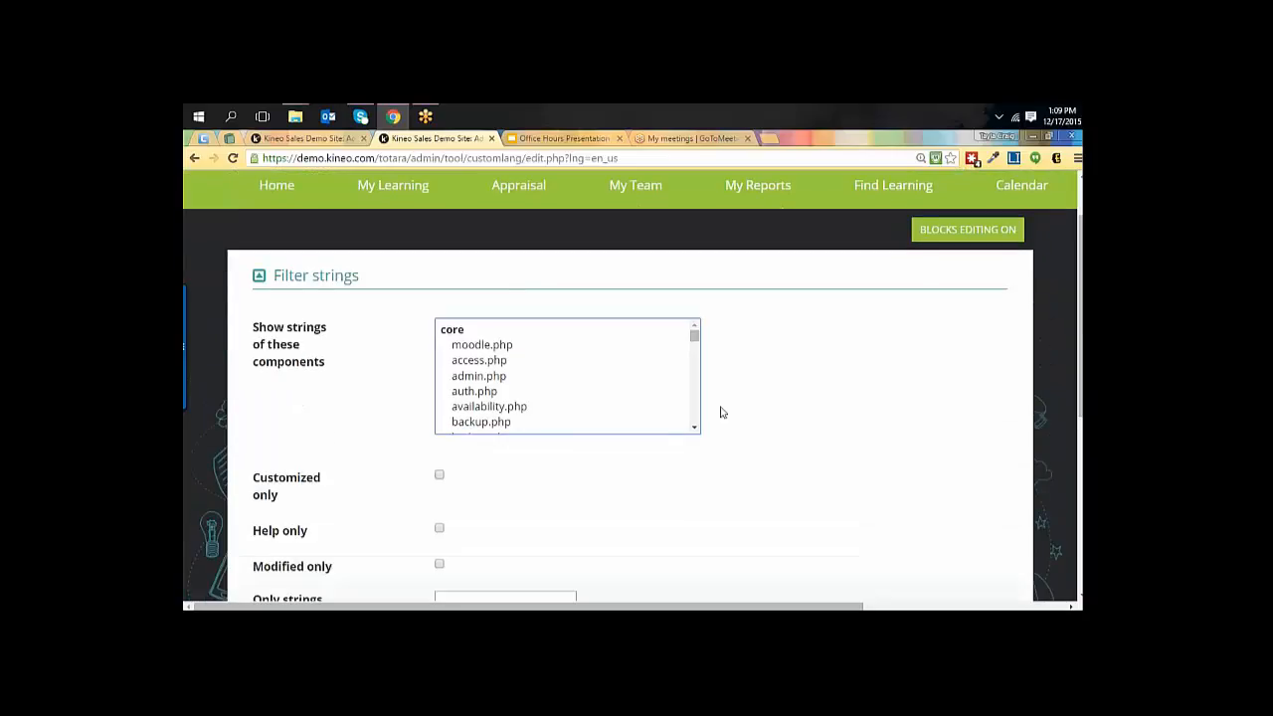
Filter the language strings to those in the core moodle.php component containing "Forgotten" and show them.
{"action": "left_click", "coordinate": [484, 348]}
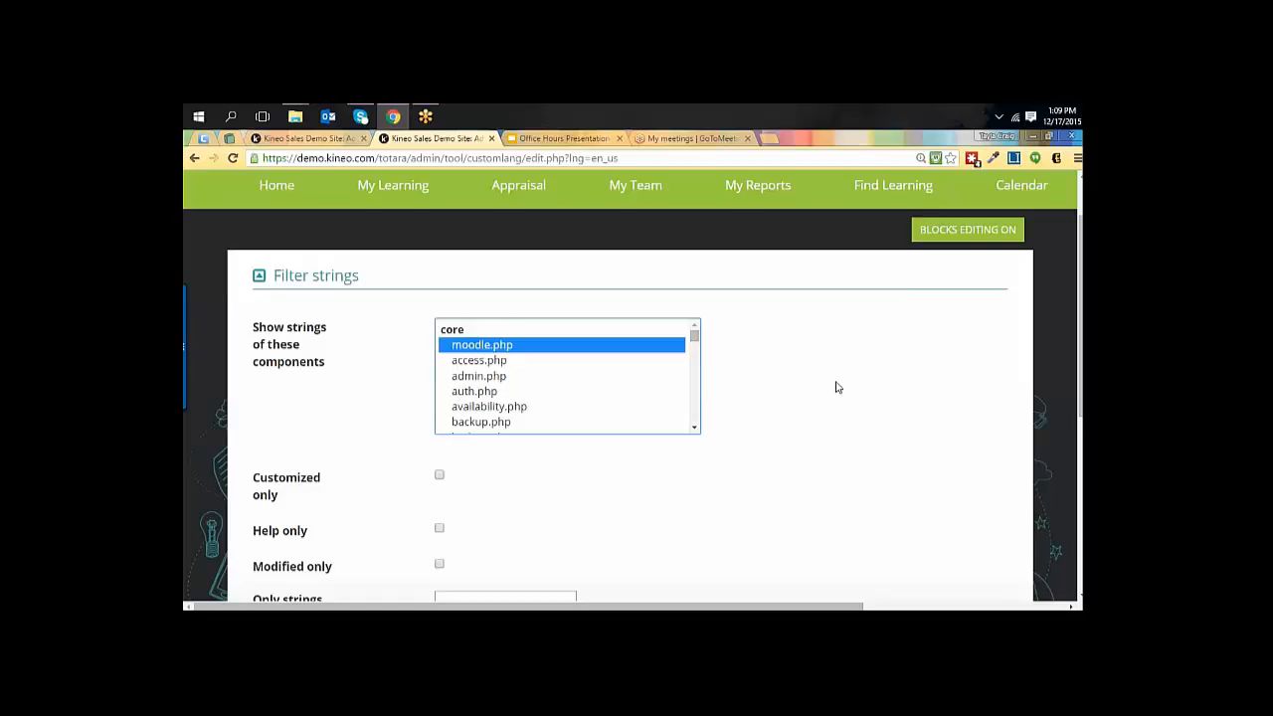
{"action": "scroll", "coordinate": [841, 428], "scroll_direction": "down", "scroll_amount": 2}
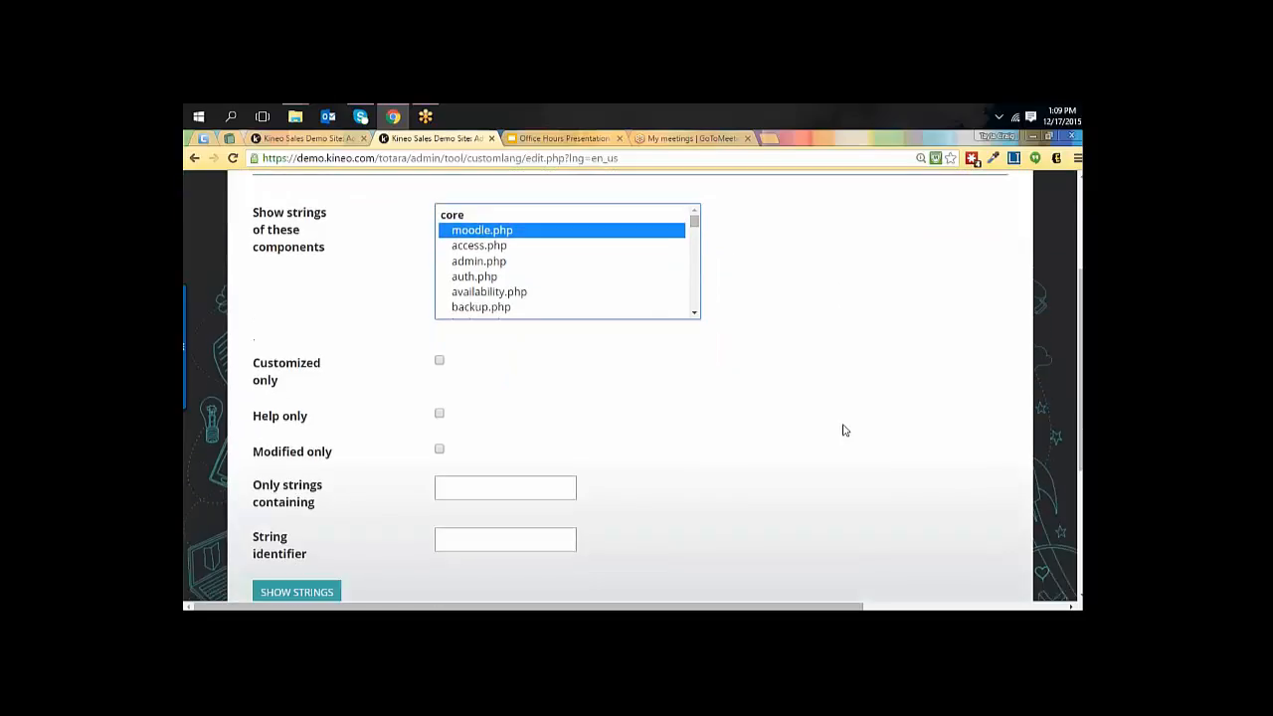
{"action": "scroll", "coordinate": [843, 429], "scroll_direction": "down", "scroll_amount": 2}
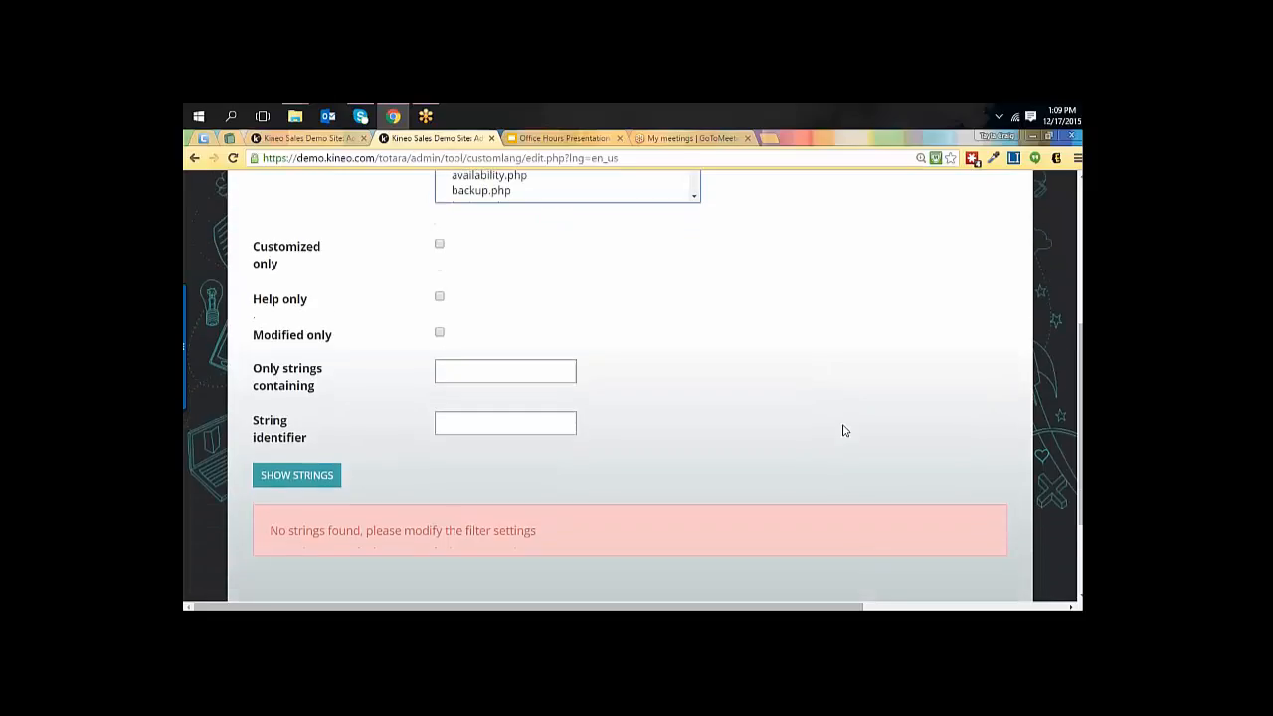
{"action": "scroll", "coordinate": [842, 429], "scroll_direction": "up", "scroll_amount": 2}
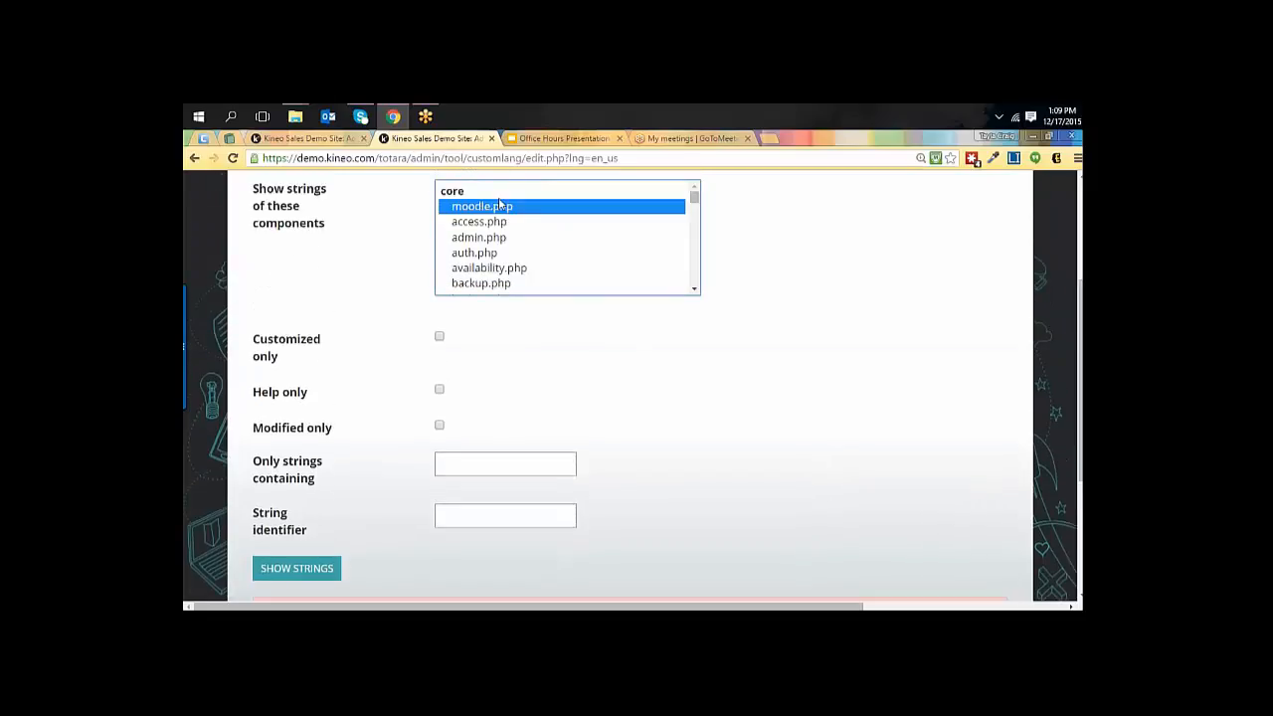
{"action": "scroll", "coordinate": [713, 487], "scroll_direction": "down", "scroll_amount": 1}
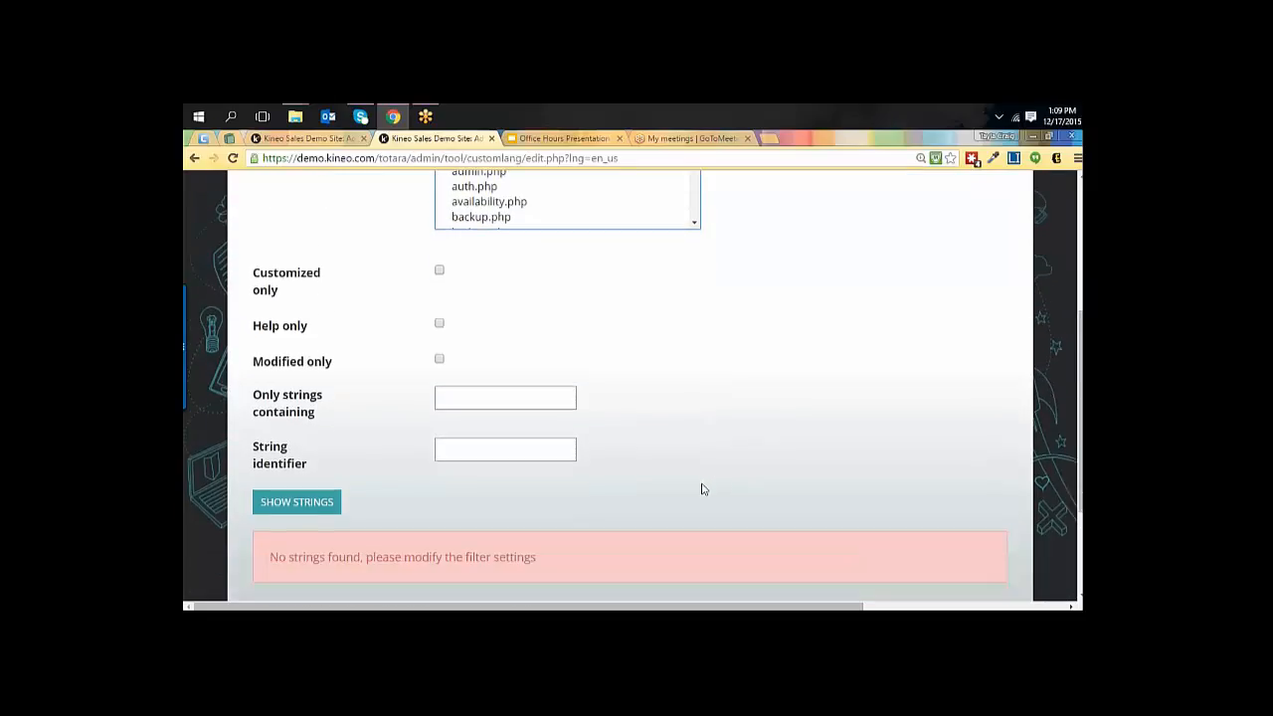
{"action": "left_click", "coordinate": [469, 406]}
{"action": "type", "text": "Fo"}
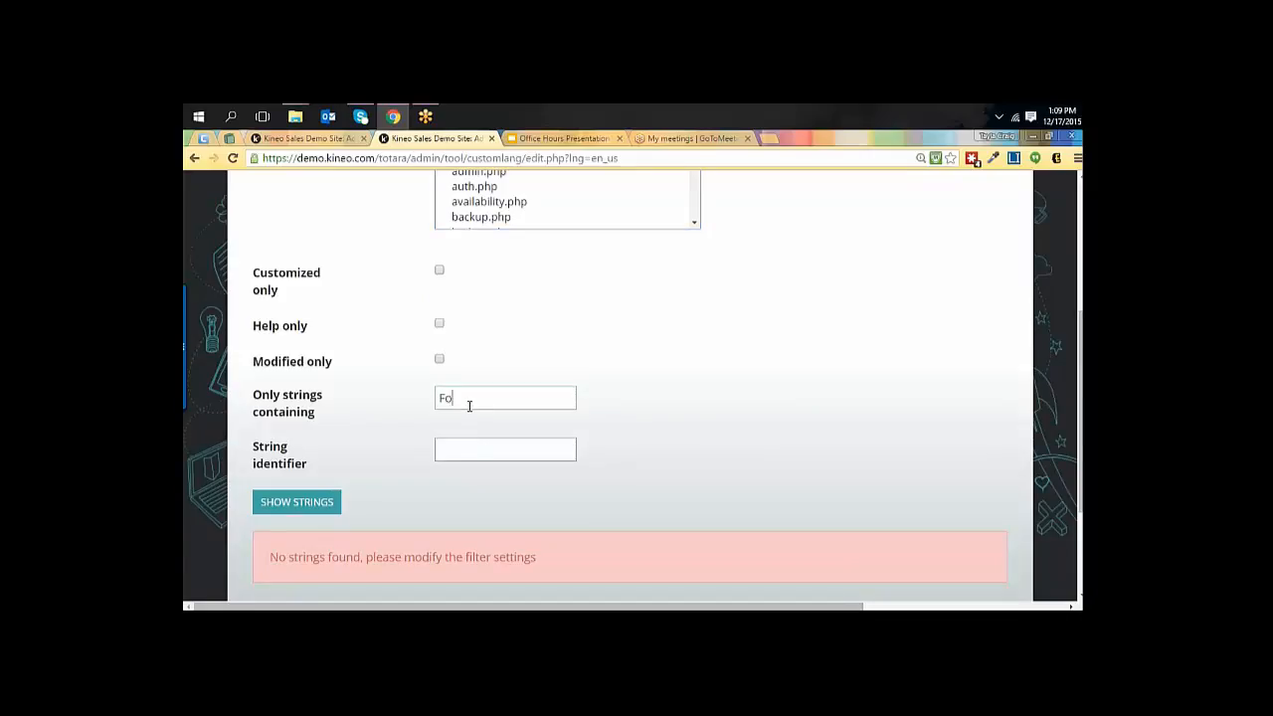
{"action": "type", "text": "rgotten"}
{"action": "left_click", "coordinate": [294, 503]}
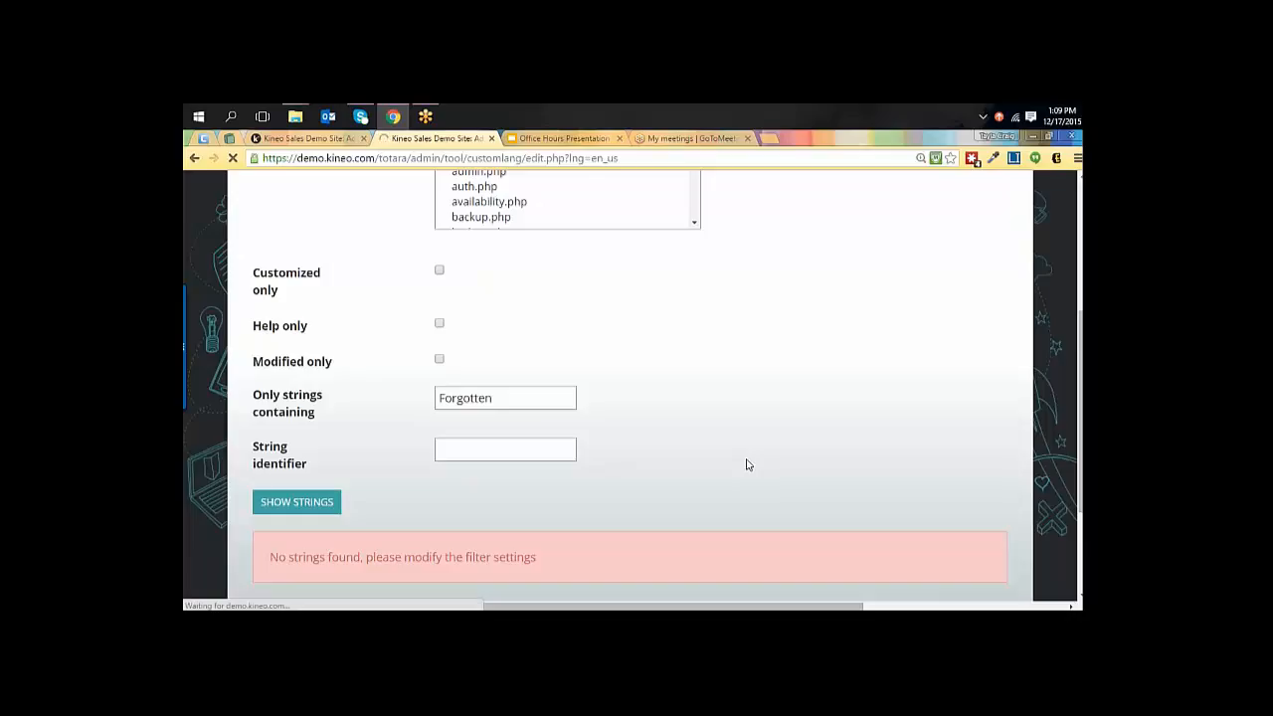
{"action": "scroll", "coordinate": [821, 456], "scroll_direction": "down", "scroll_amount": 2}
{"action": "scroll", "coordinate": [821, 455], "scroll_direction": "down", "scroll_amount": 2}
{"action": "scroll", "coordinate": [821, 456], "scroll_direction": "down", "scroll_amount": 2}
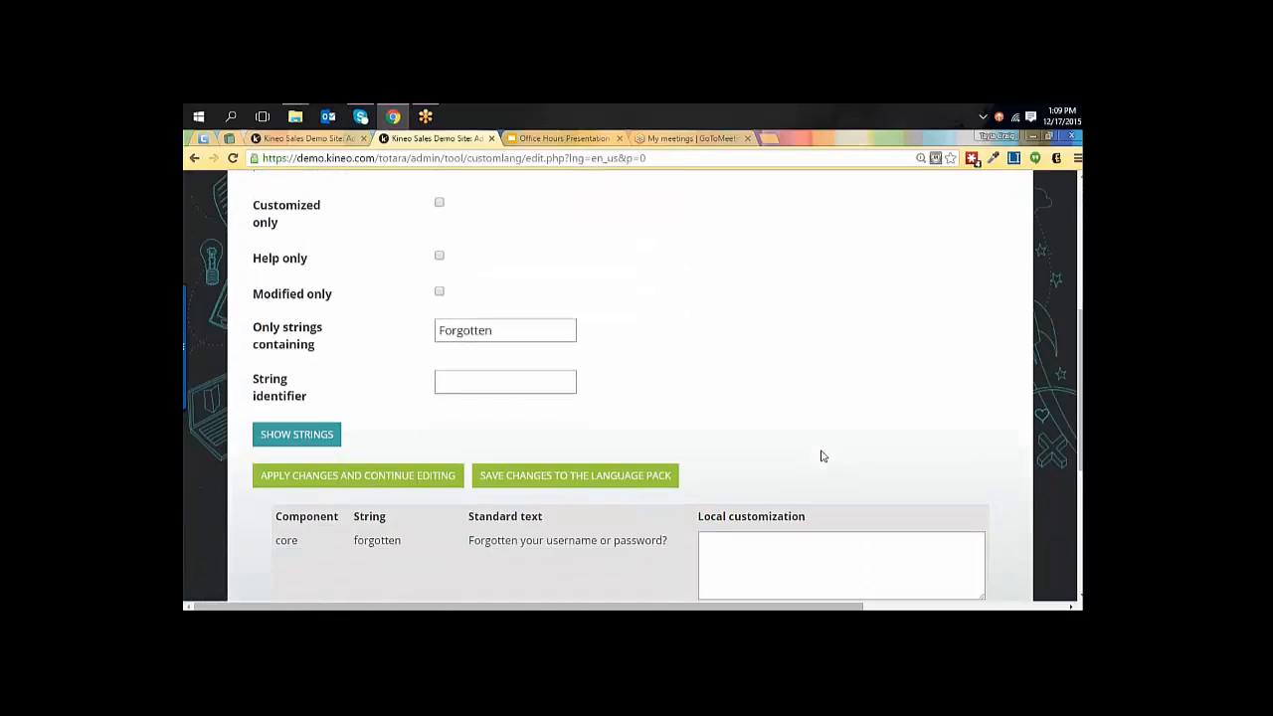
{"action": "scroll", "coordinate": [821, 455], "scroll_direction": "down", "scroll_amount": 2}
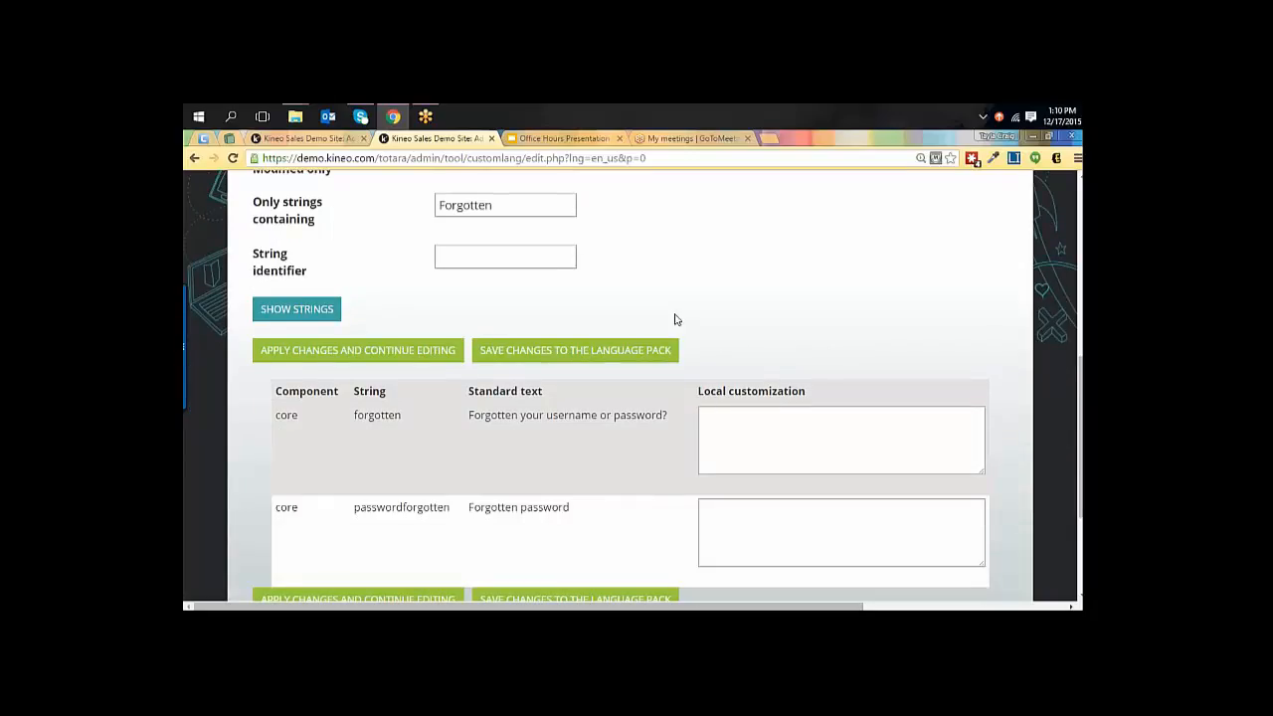
Set the local customization of the core string "forgotten" to "Forgot your password?".
{"action": "double_click", "coordinate": [377, 418]}
{"action": "left_click", "coordinate": [489, 257]}
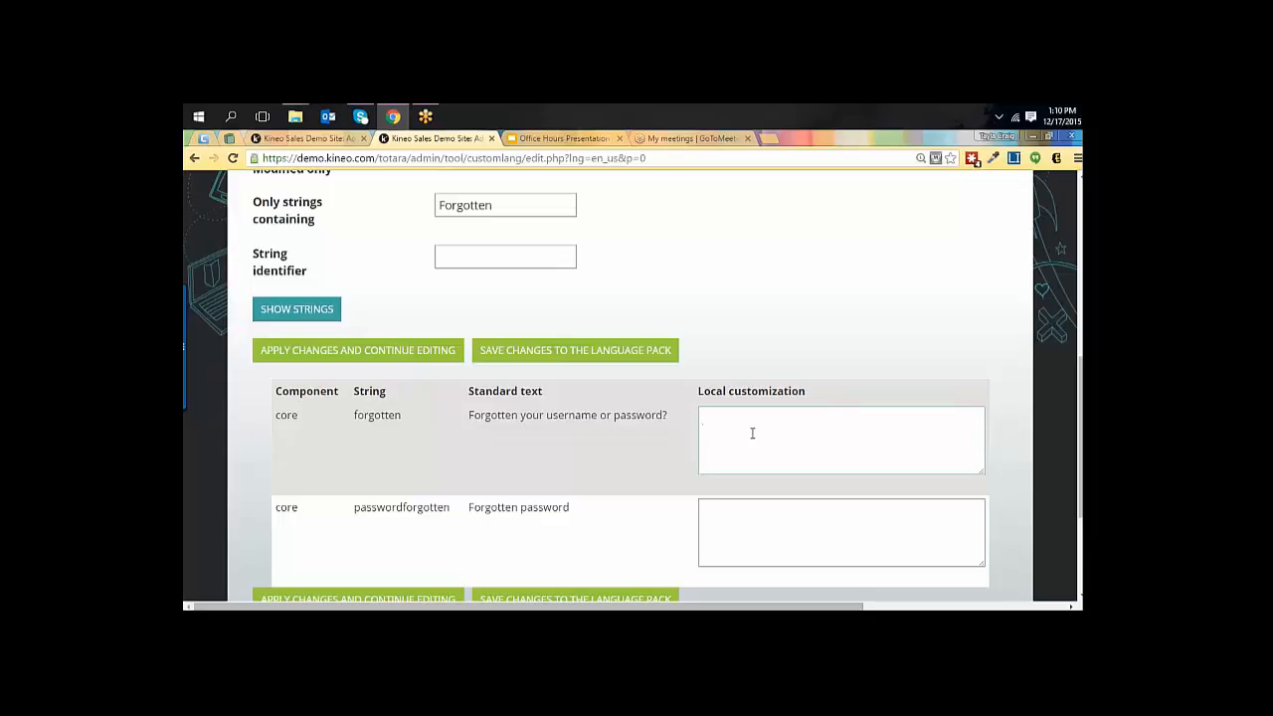
{"action": "type", "text": "Forgot your password?"}
Save the modified string to the English - United States (en_us) language pack and confirm the save.
{"action": "scroll", "coordinate": [793, 305], "scroll_direction": "down", "scroll_amount": 2}
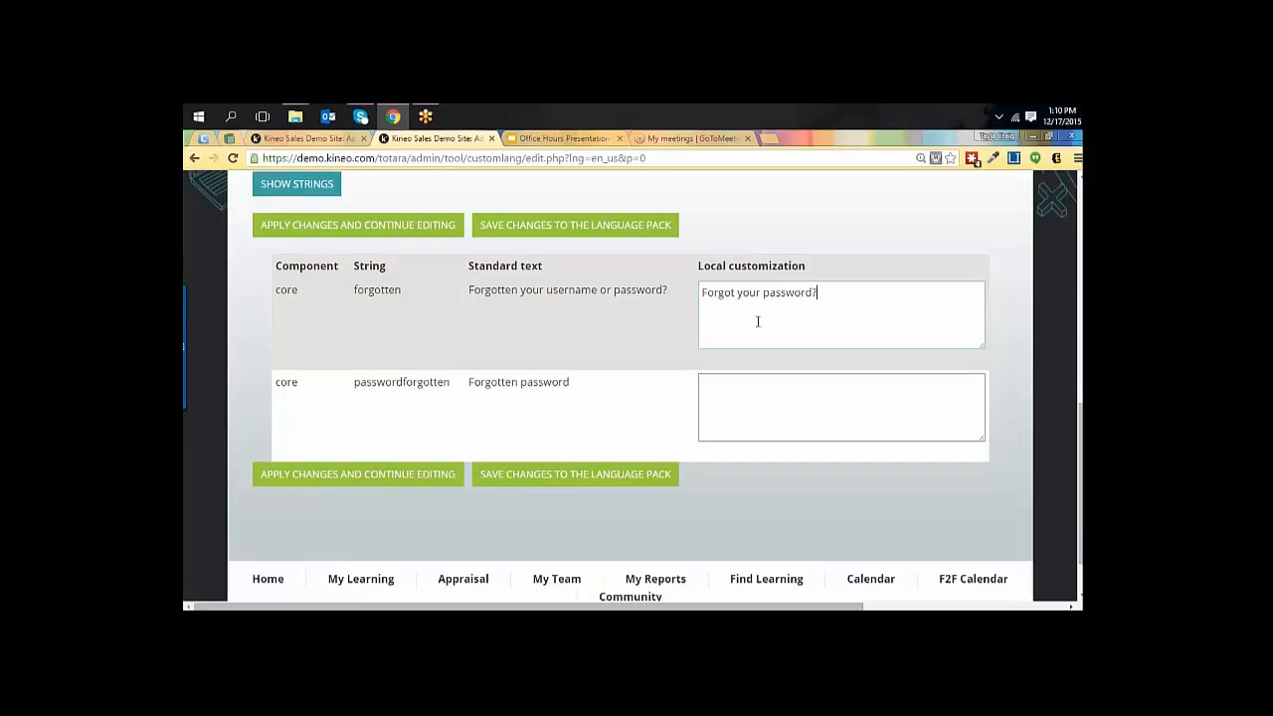
{"action": "left_click", "coordinate": [510, 479]}
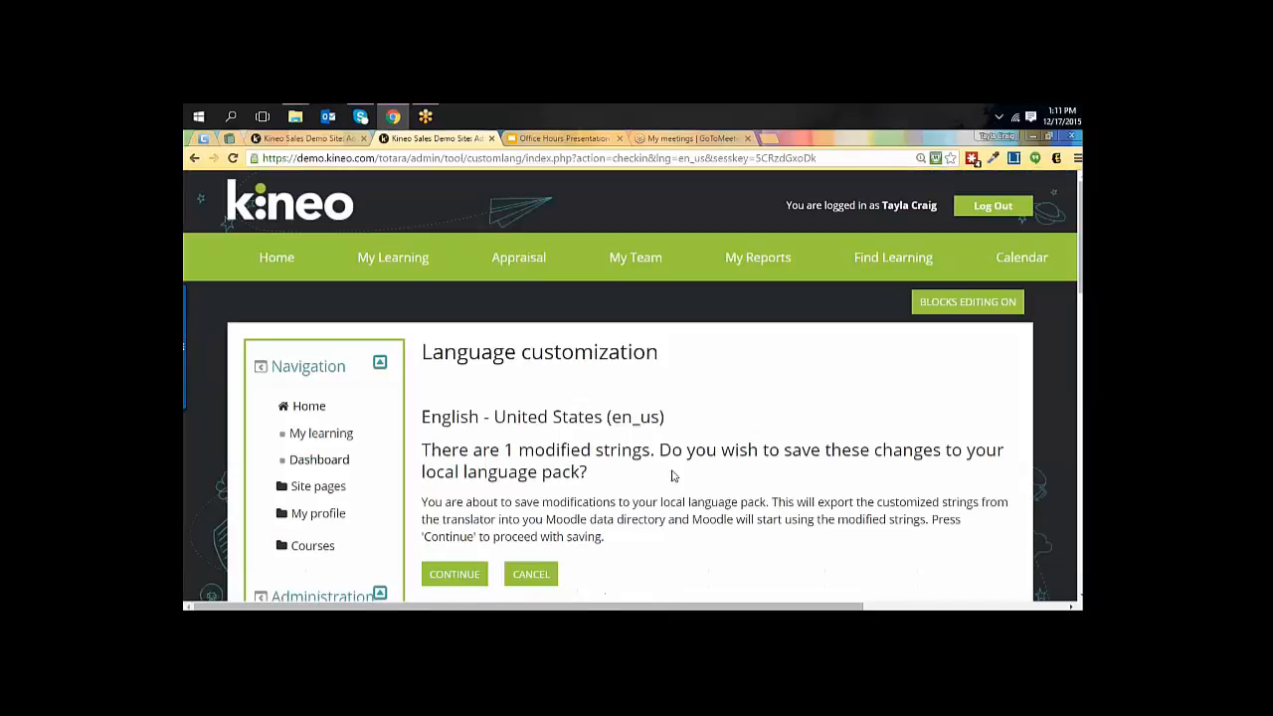
{"action": "scroll", "coordinate": [713, 474], "scroll_direction": "down", "scroll_amount": 3}
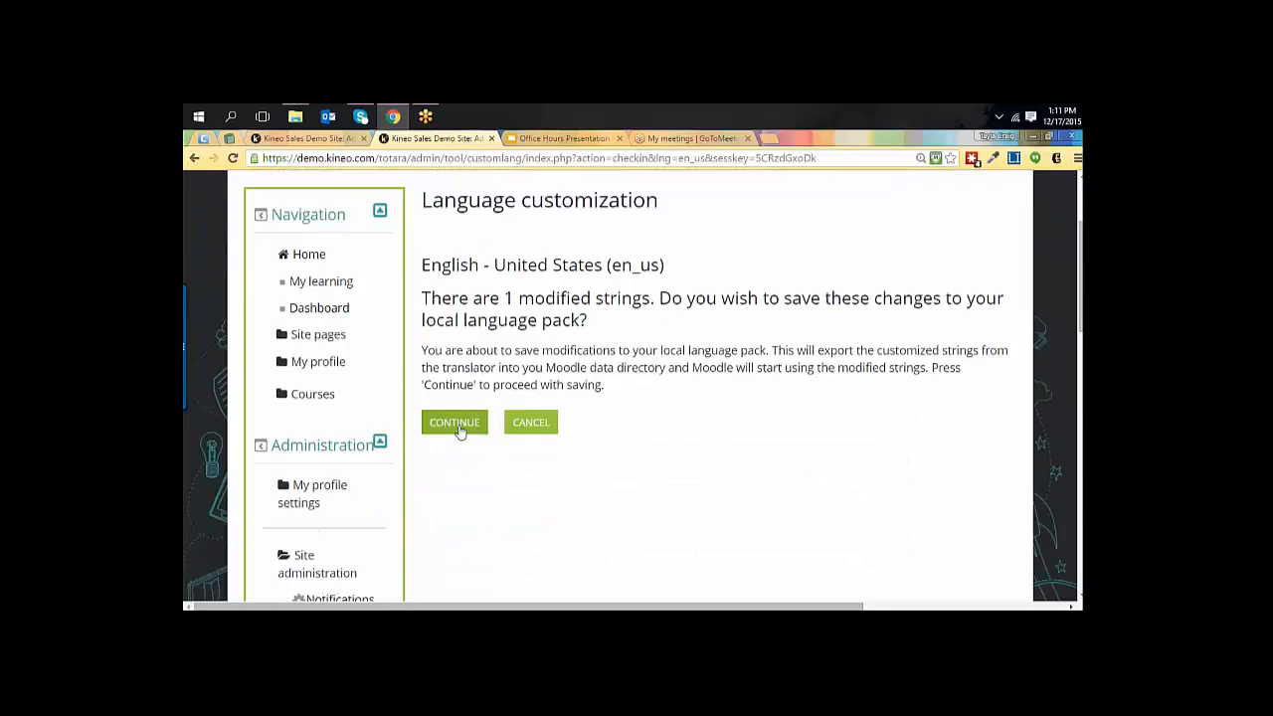
{"action": "left_click", "coordinate": [459, 430]}
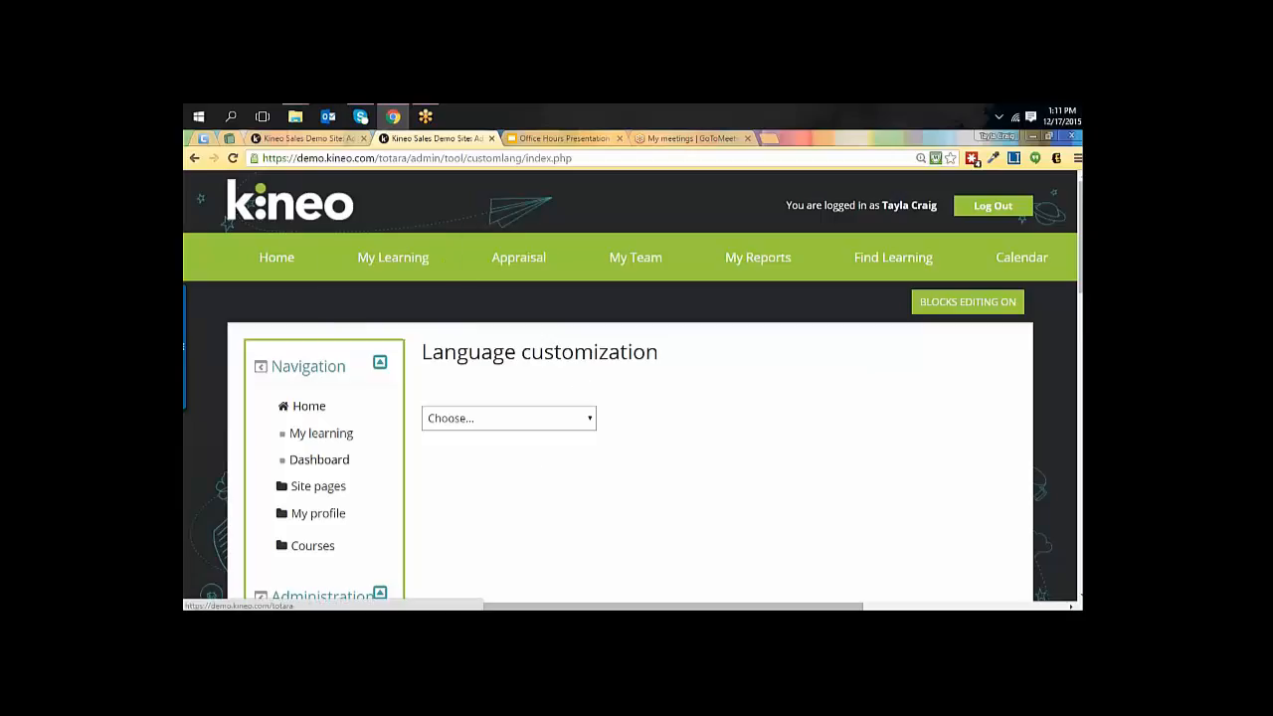
Log out of the site in the other browser tab and check the forgotten password link's wording on the login page.
{"action": "left_click", "coordinate": [334, 140]}
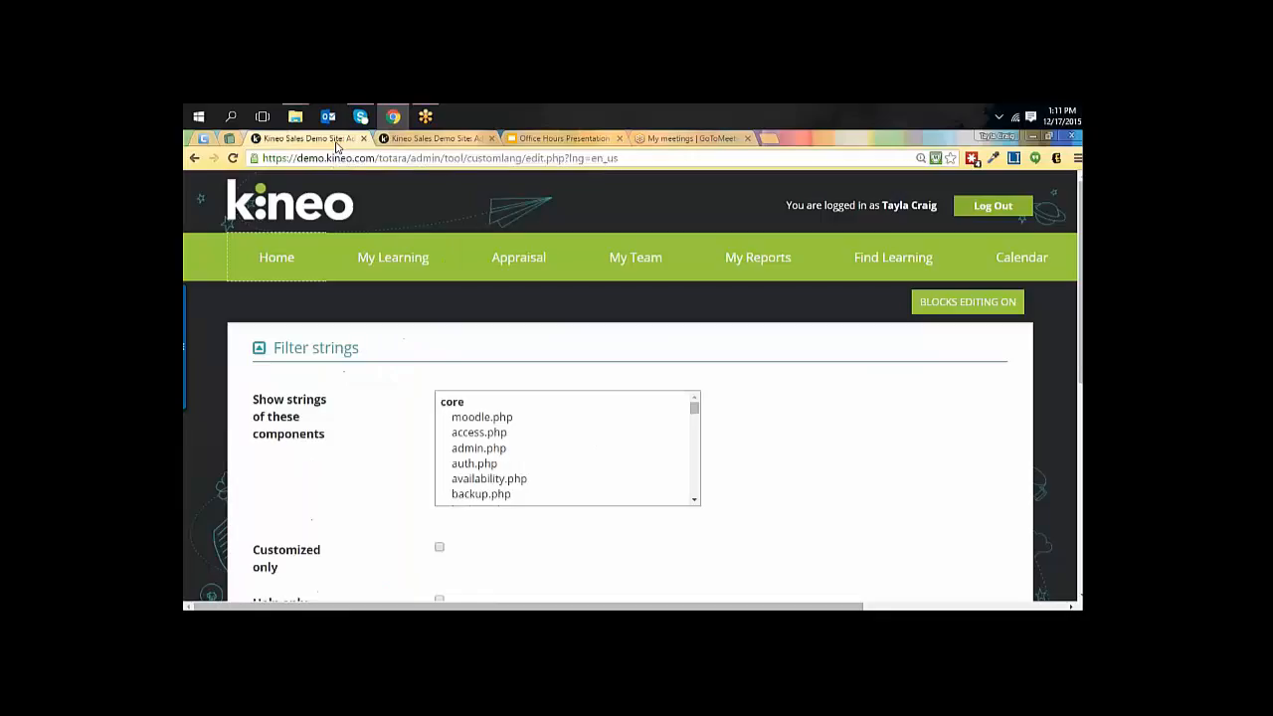
{"action": "left_click", "coordinate": [1002, 205]}
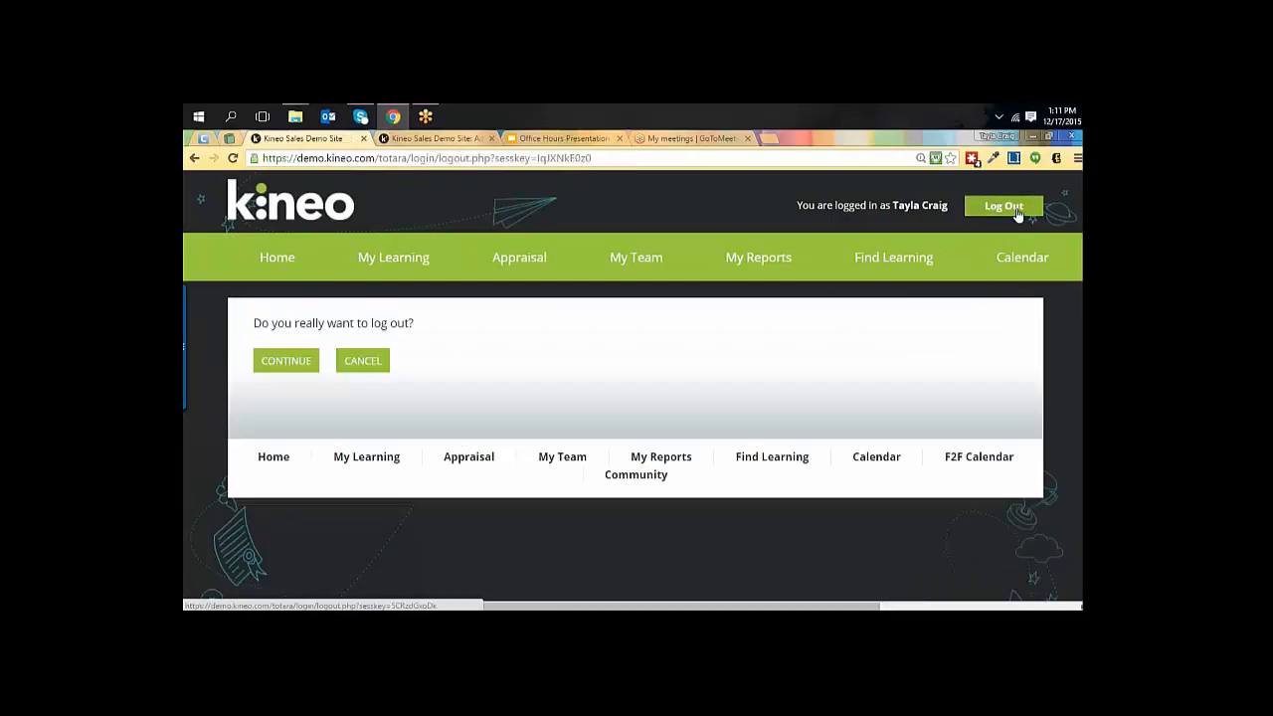
{"action": "mouse_move", "coordinate": [574, 274]}
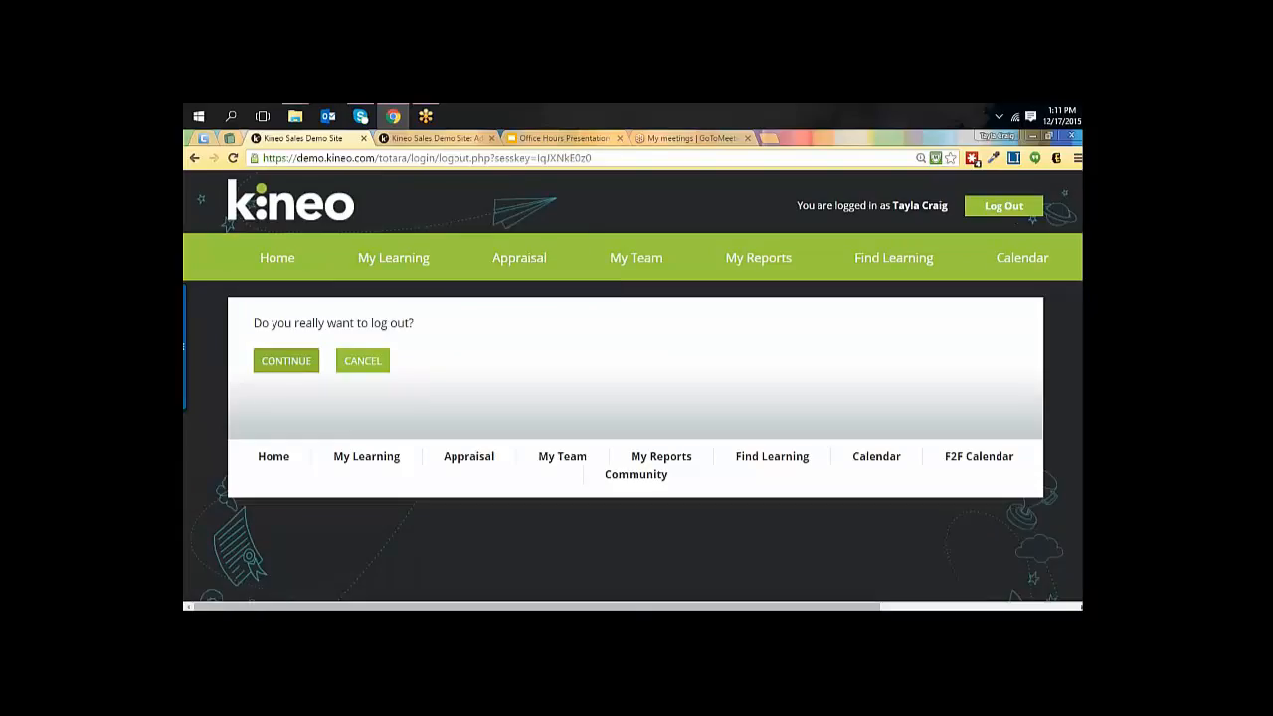
{"action": "left_click", "coordinate": [293, 364]}
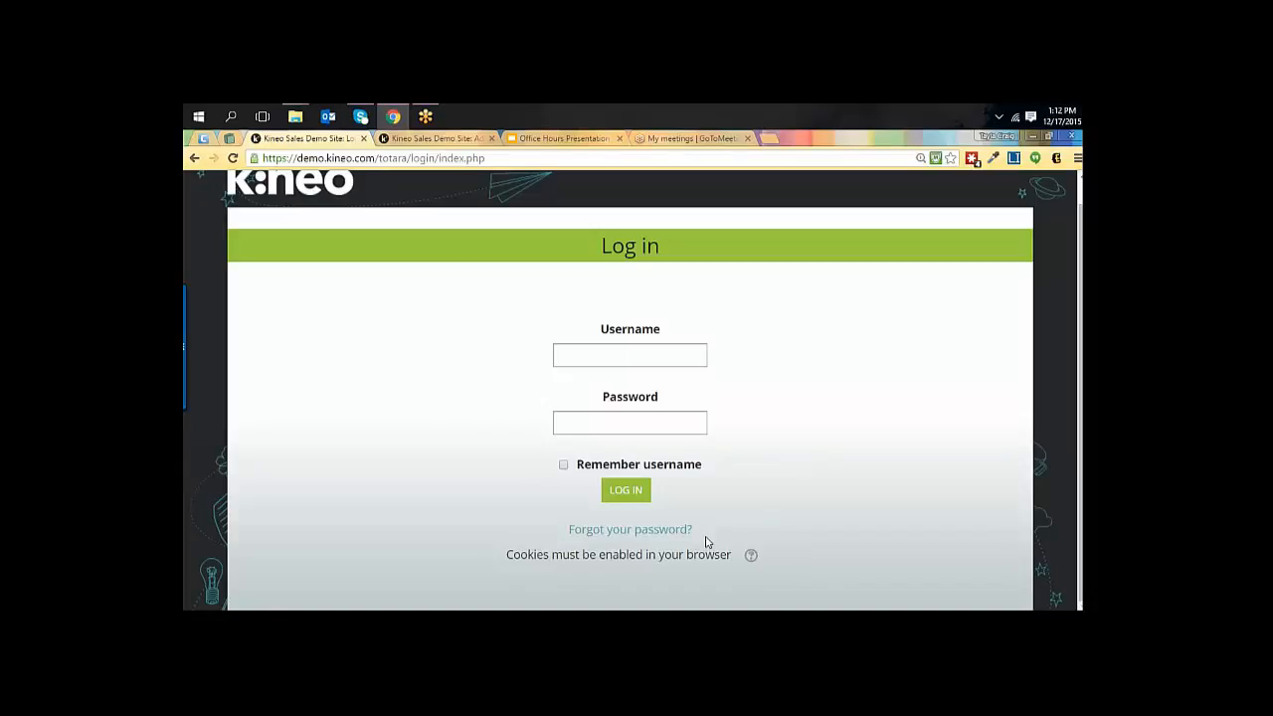
{"action": "left_click", "coordinate": [573, 529]}
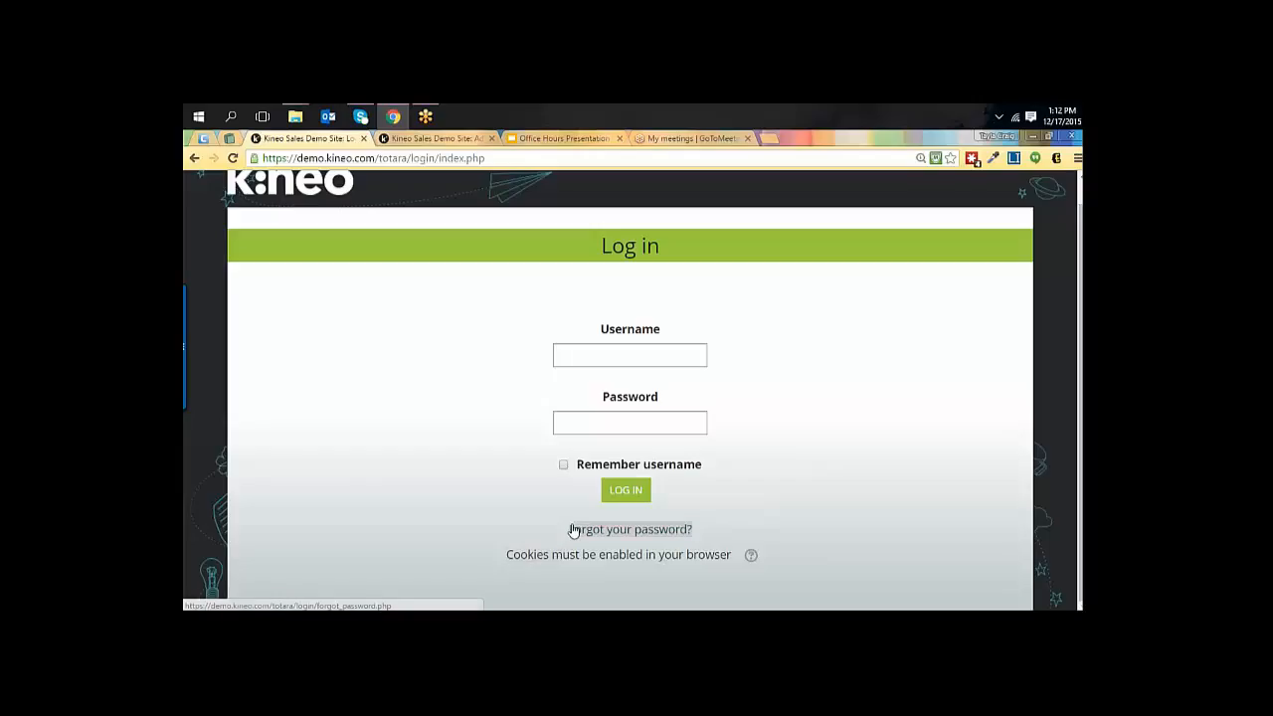
{"action": "left_click", "coordinate": [539, 484]}
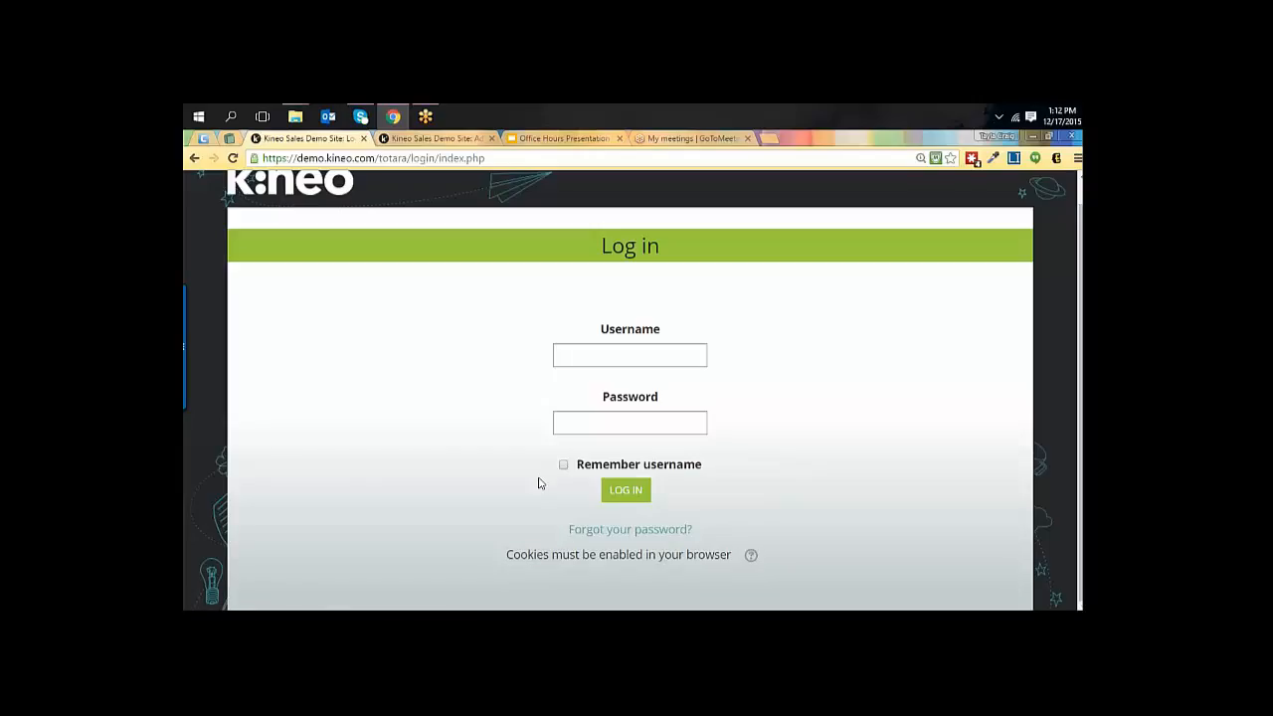
Log in to the site with the account username and password.
{"action": "left_click", "coordinate": [656, 350]}
{"action": "key", "text": "Tab"}
{"action": "type", "text": "abc"}
{"action": "type", "text": "****"}
{"action": "key", "text": "Return"}
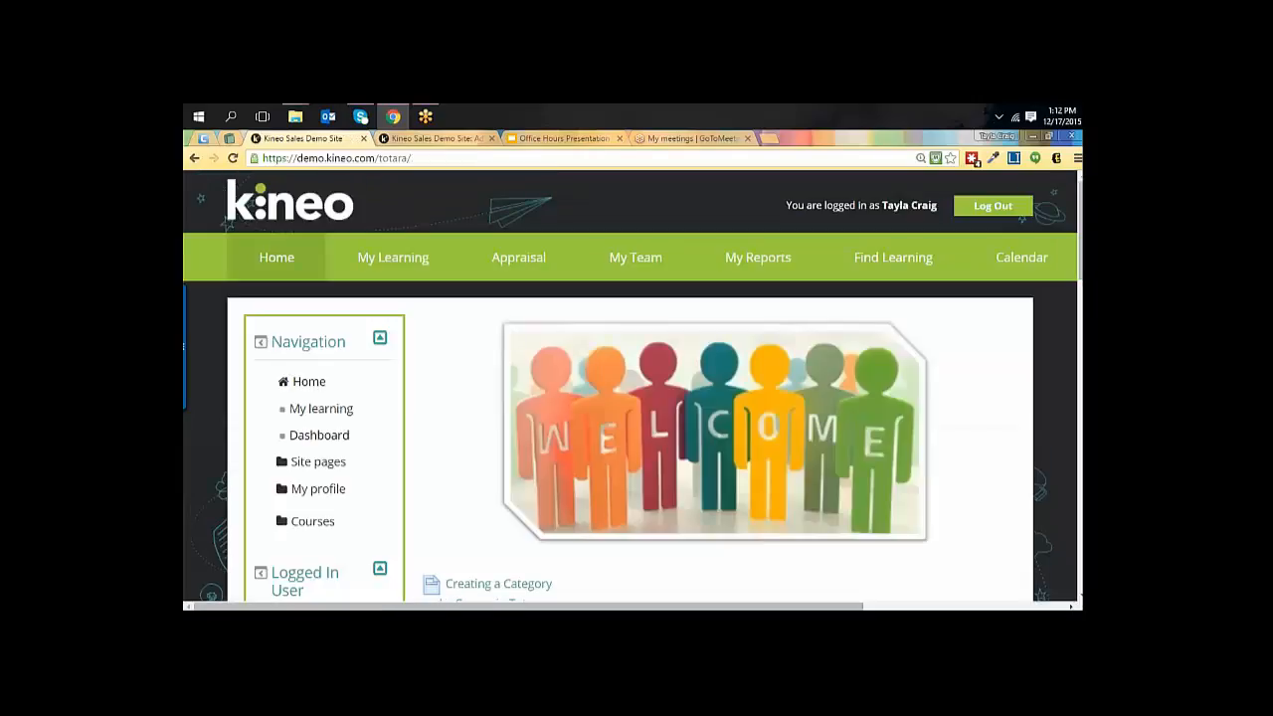
Open Language customization from the Language section of Site administration.
{"action": "scroll", "coordinate": [504, 399], "scroll_direction": "down", "scroll_amount": 1}
{"action": "scroll", "coordinate": [503, 399], "scroll_direction": "down", "scroll_amount": 10}
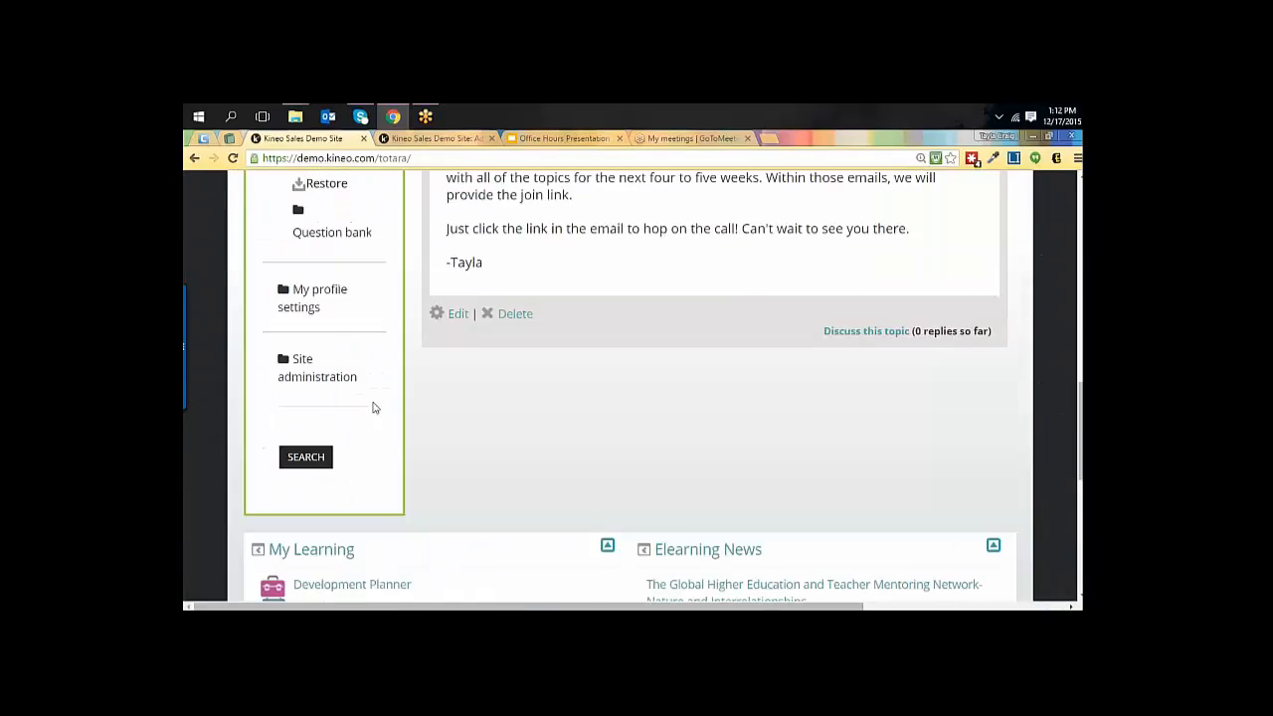
{"action": "left_click", "coordinate": [280, 362]}
{"action": "scroll", "coordinate": [328, 332], "scroll_direction": "down", "scroll_amount": 2}
{"action": "scroll", "coordinate": [311, 373], "scroll_direction": "down", "scroll_amount": 3}
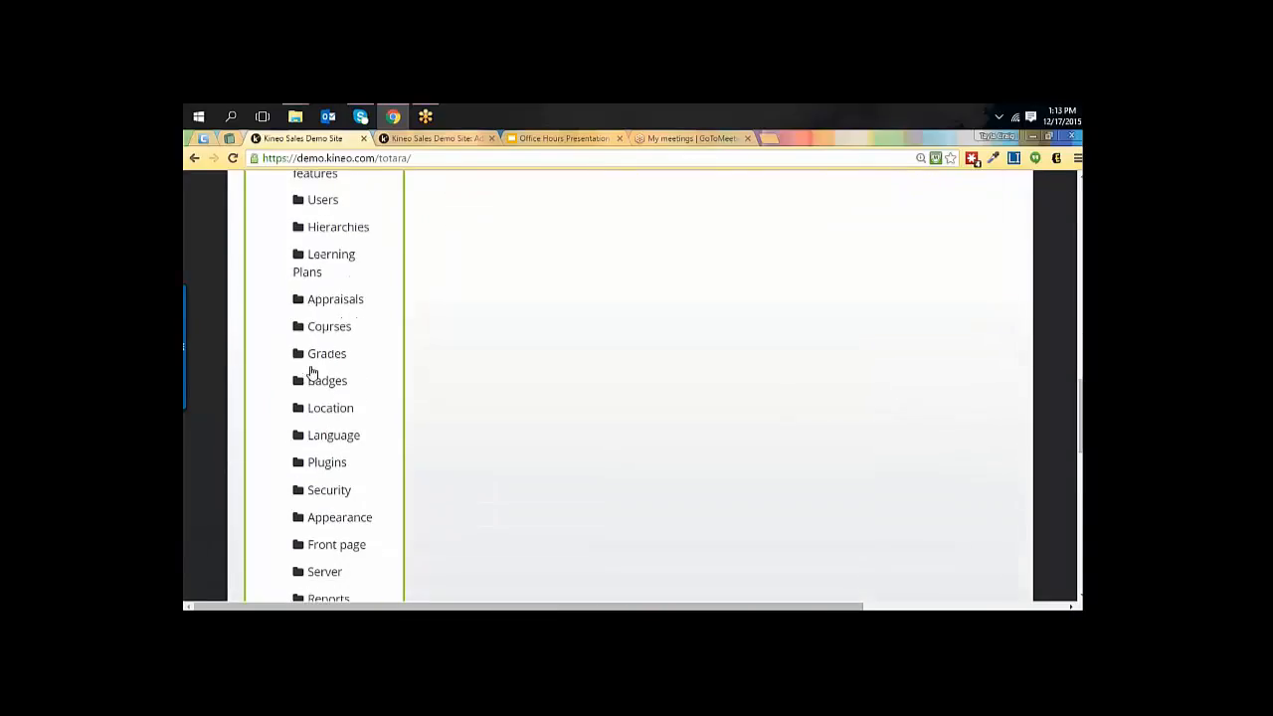
{"action": "left_click", "coordinate": [299, 434]}
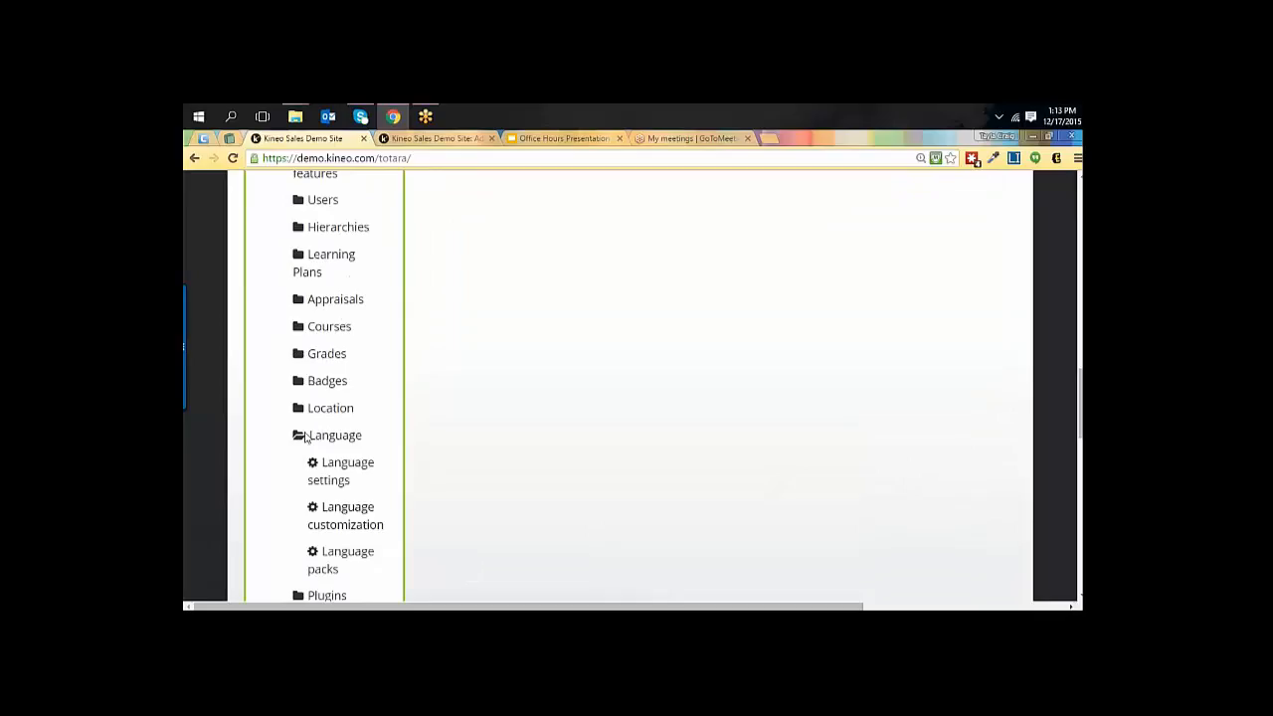
{"action": "left_click", "coordinate": [353, 515]}
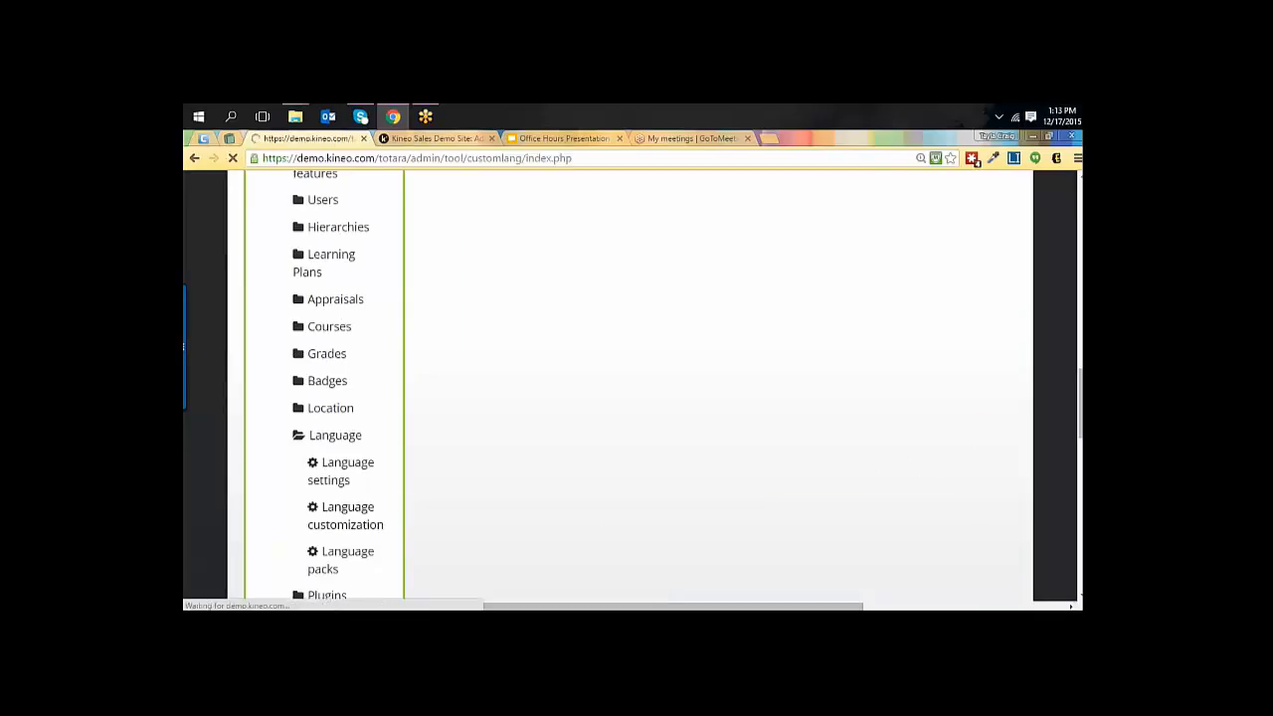
Choose the English - United States (en_us) pack, open it for editing and continue to the string filters once loaded.
{"action": "left_click", "coordinate": [519, 428]}
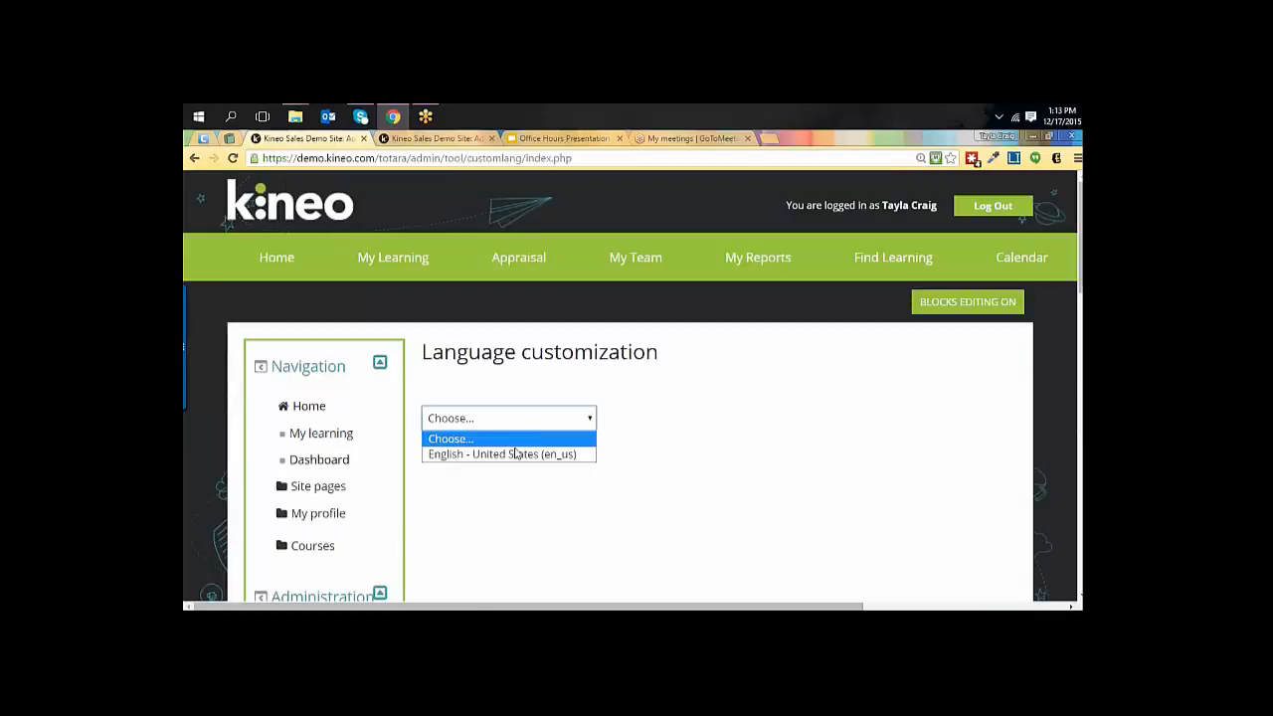
{"action": "left_click", "coordinate": [503, 453]}
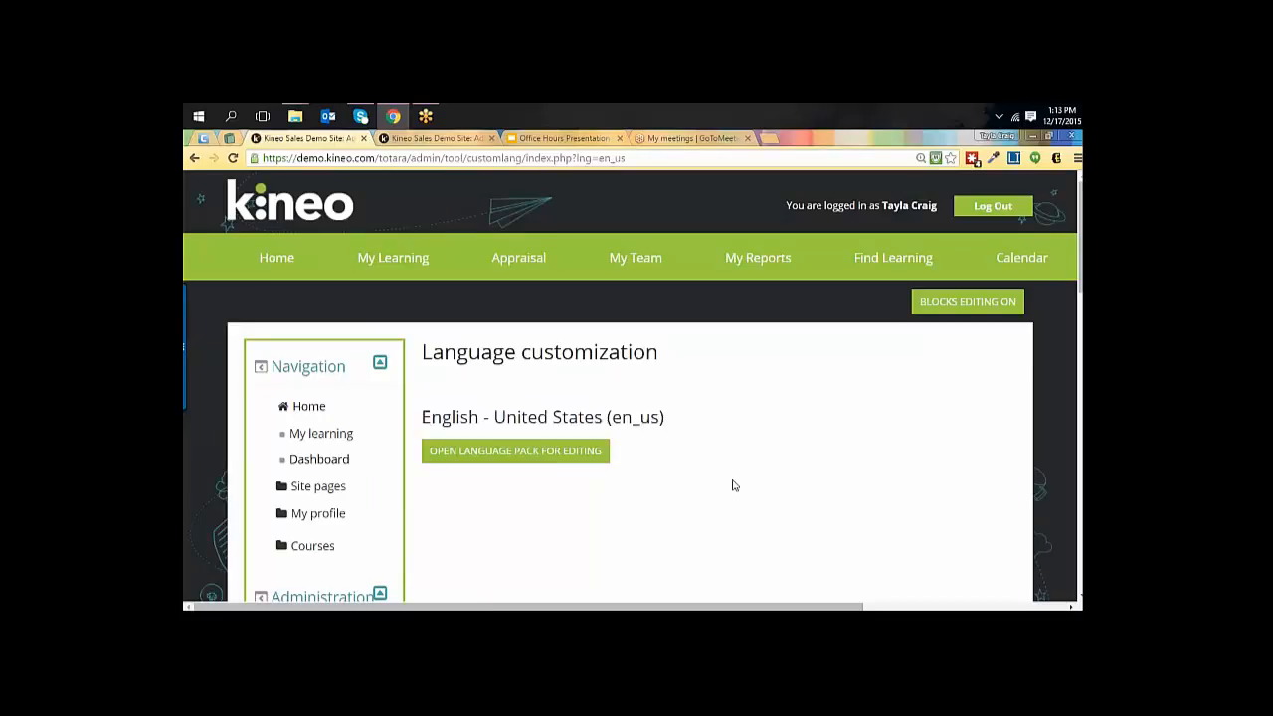
{"action": "left_click", "coordinate": [534, 453]}
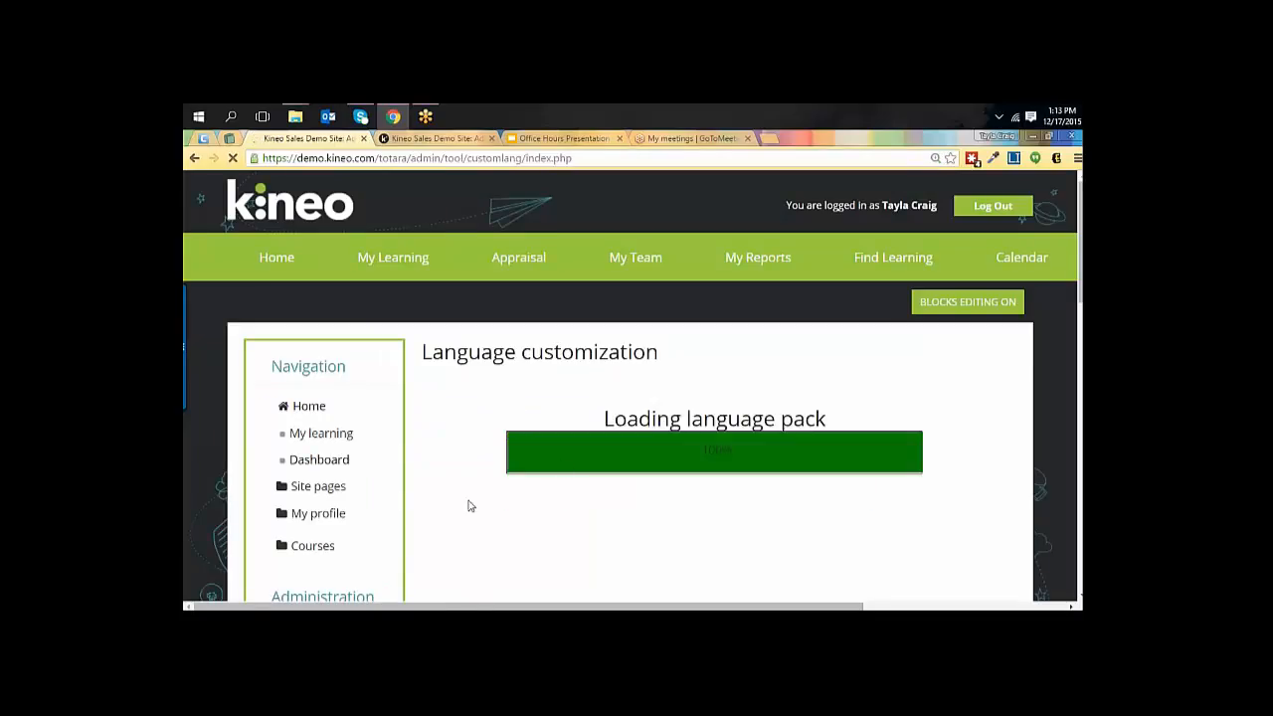
{"action": "scroll", "coordinate": [470, 506], "scroll_direction": "down", "scroll_amount": 1}
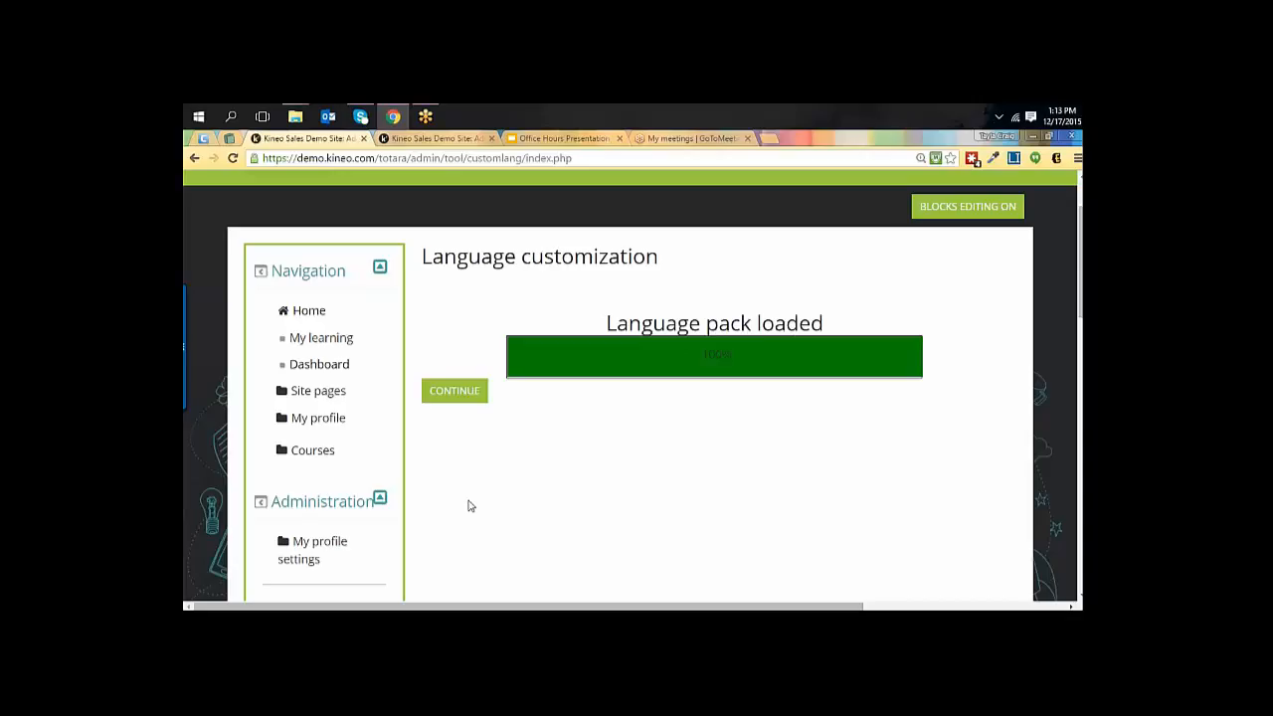
{"action": "left_click", "coordinate": [462, 397]}
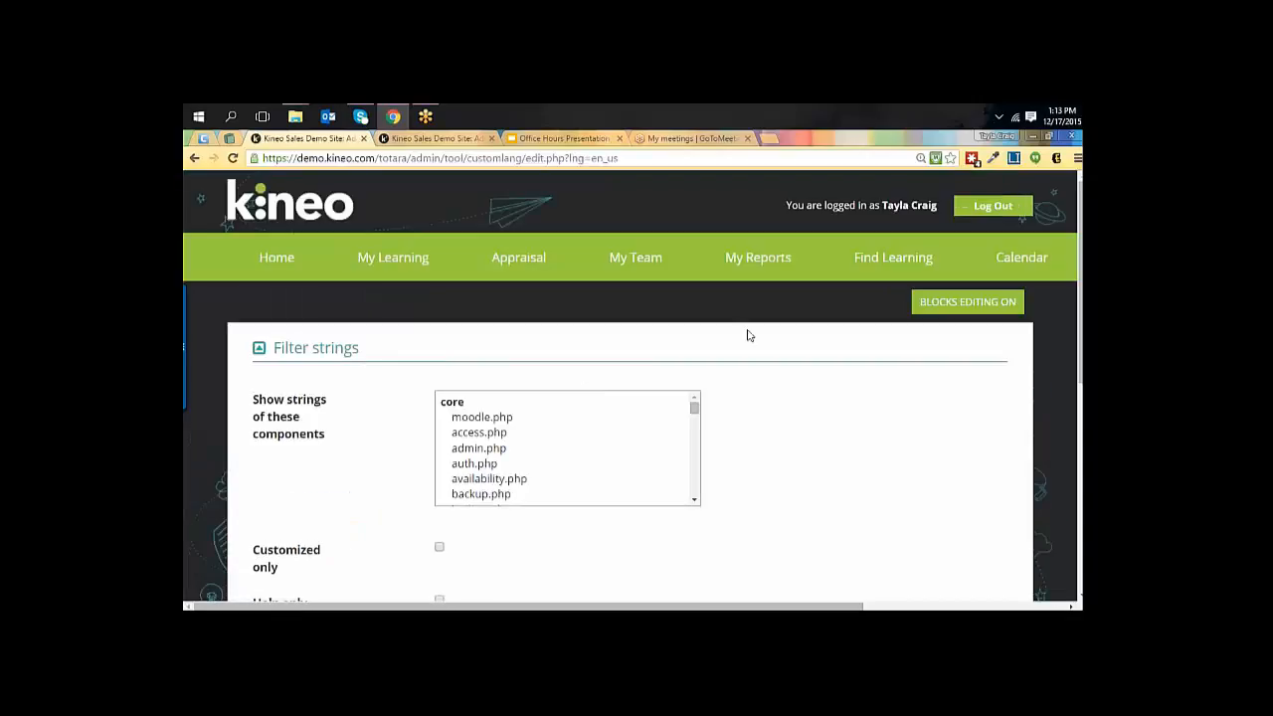
Restrict the string filter to customized strings only and show the strings without choosing a component.
{"action": "scroll", "coordinate": [868, 367], "scroll_direction": "down", "scroll_amount": 3}
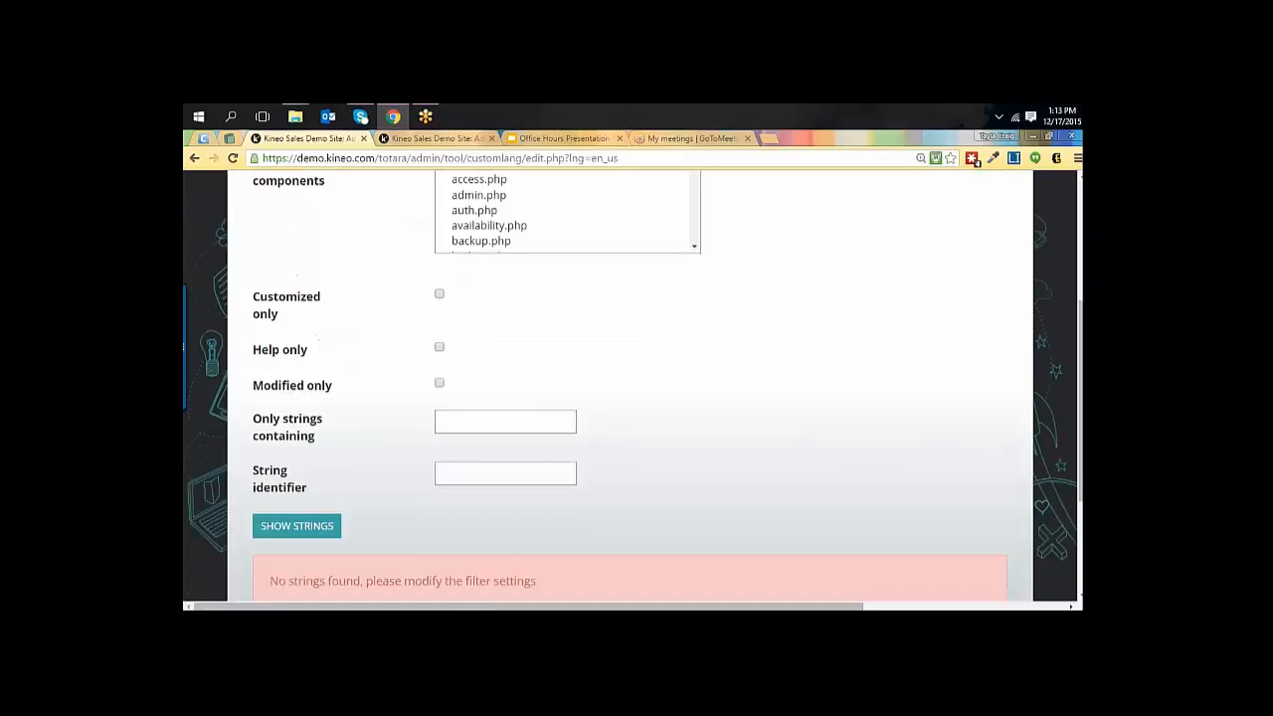
{"action": "scroll", "coordinate": [634, 385], "scroll_direction": "down", "scroll_amount": 1}
{"action": "scroll", "coordinate": [634, 385], "scroll_direction": "up", "scroll_amount": 1}
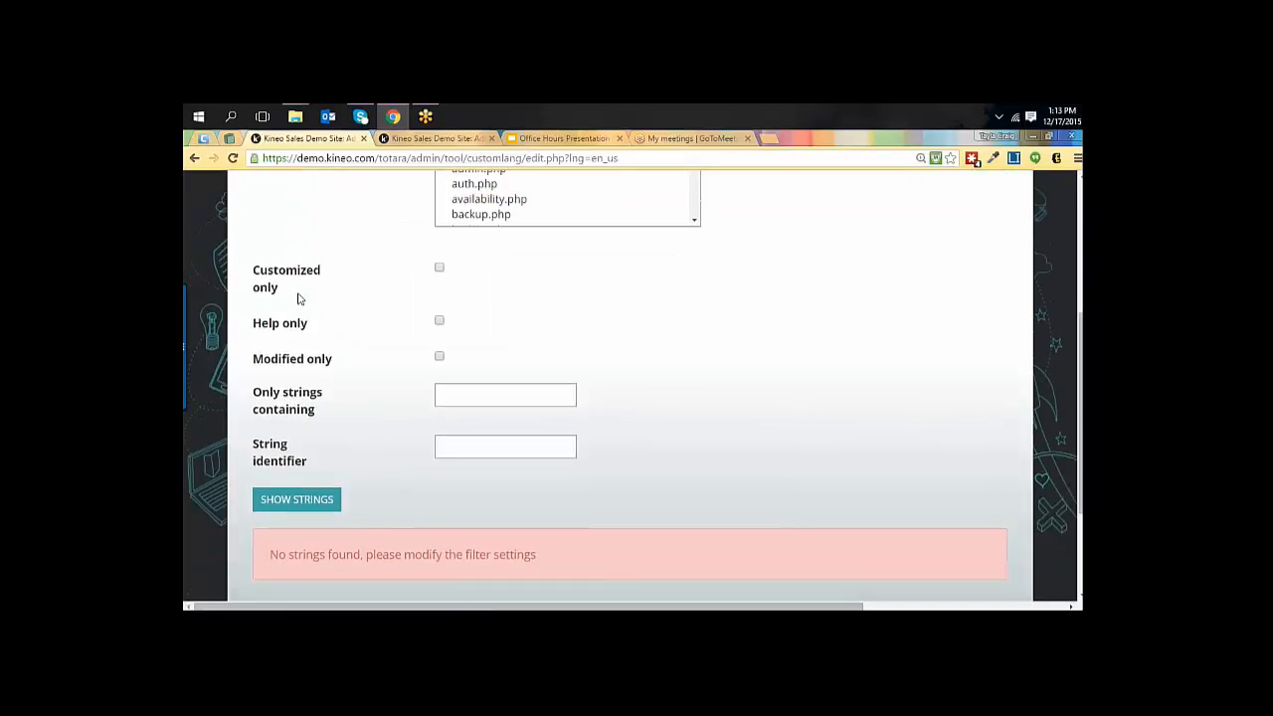
{"action": "left_click", "coordinate": [440, 269]}
{"action": "left_click", "coordinate": [288, 504]}
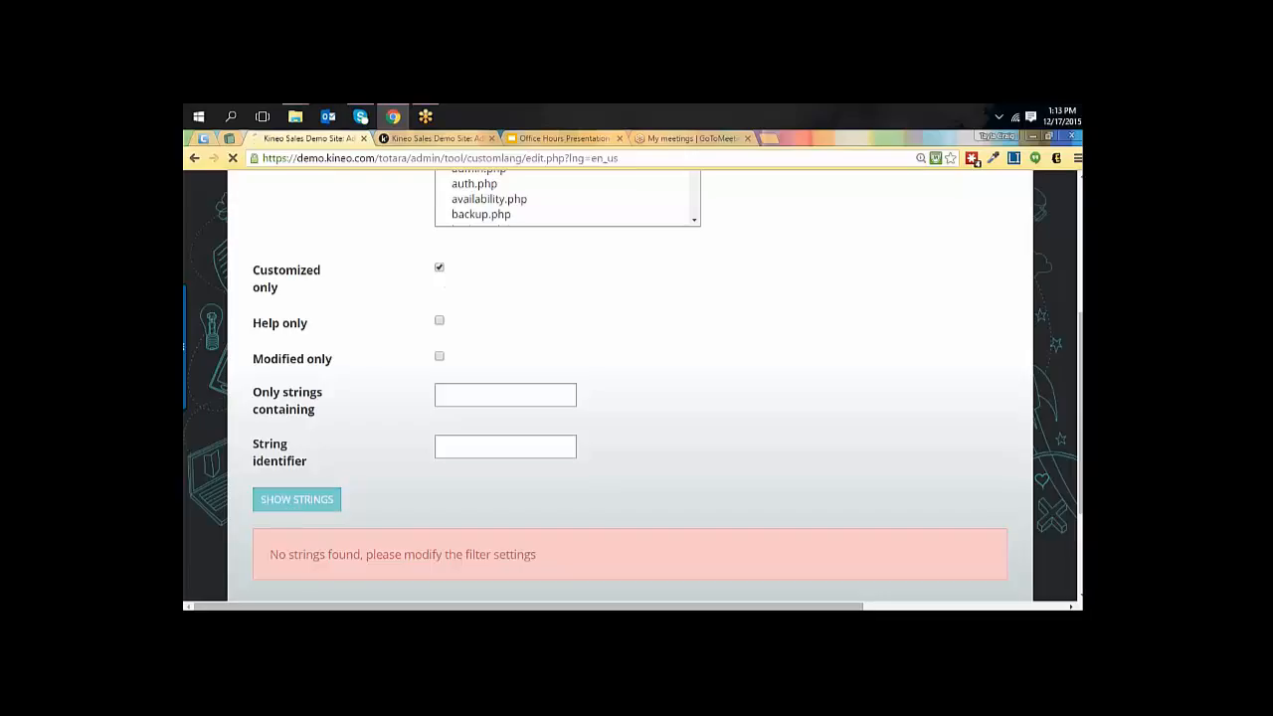
{"action": "scroll", "coordinate": [814, 449], "scroll_direction": "down", "scroll_amount": 3}
{"action": "scroll", "coordinate": [814, 449], "scroll_direction": "down", "scroll_amount": 2}
Choose the core component moodle.php and show its customized strings.
{"action": "scroll", "coordinate": [813, 448], "scroll_direction": "up", "scroll_amount": 3}
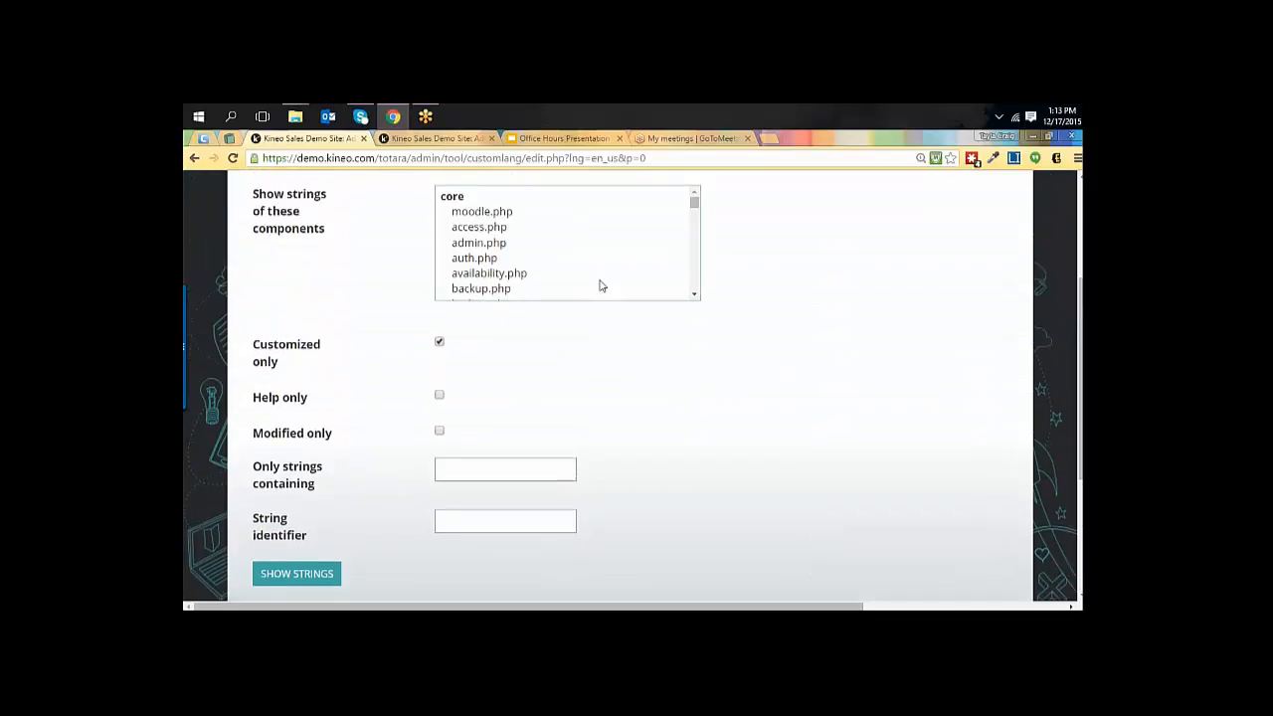
{"action": "left_click", "coordinate": [516, 220]}
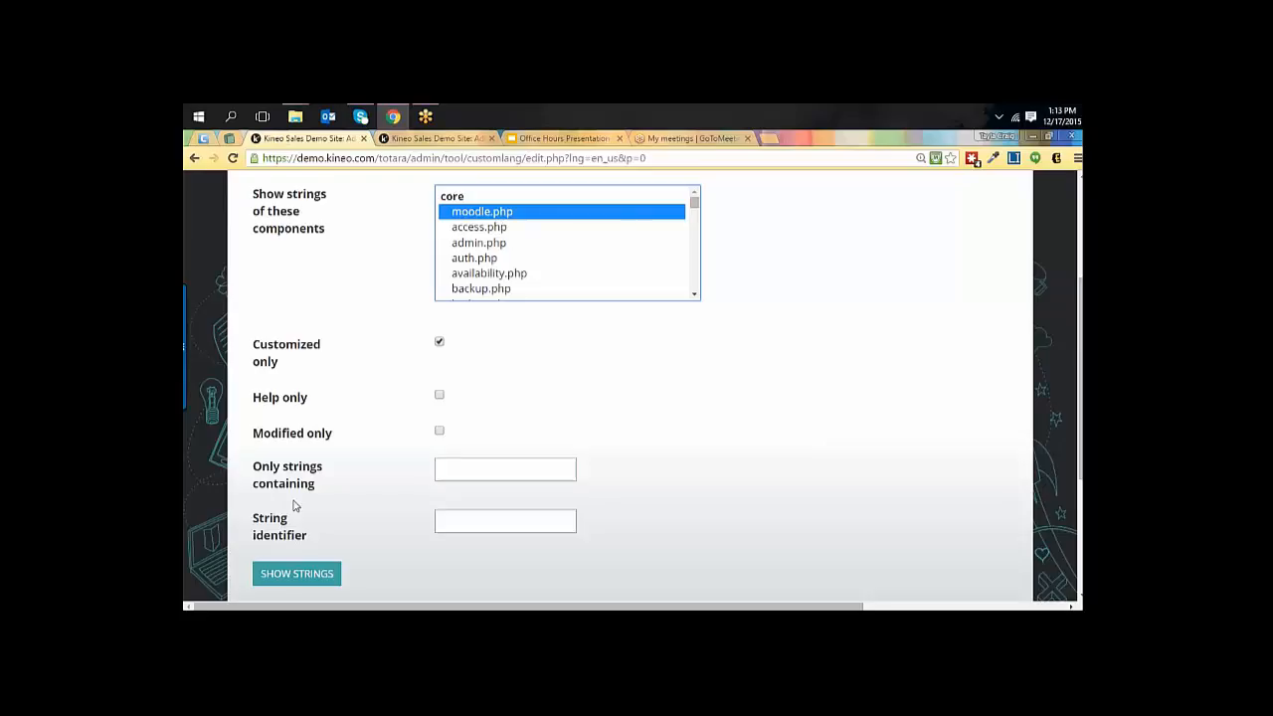
{"action": "left_click", "coordinate": [308, 590]}
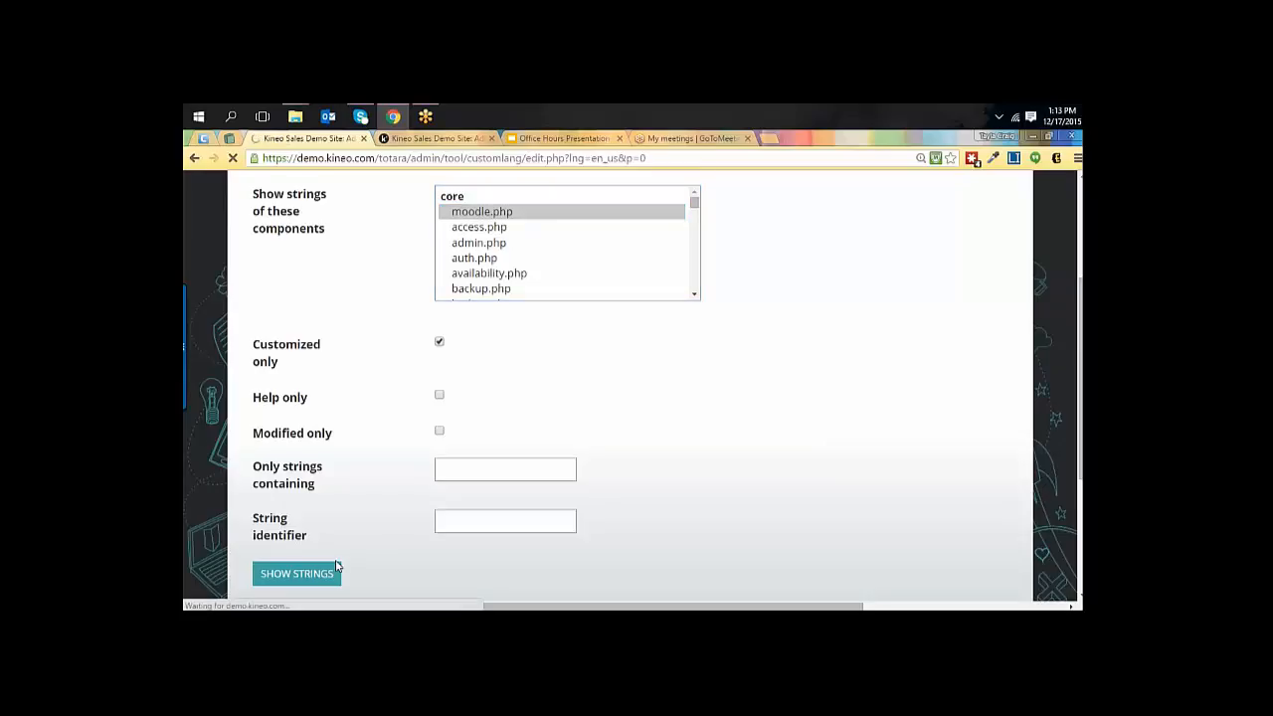
{"action": "scroll", "coordinate": [776, 460], "scroll_direction": "down", "scroll_amount": 5}
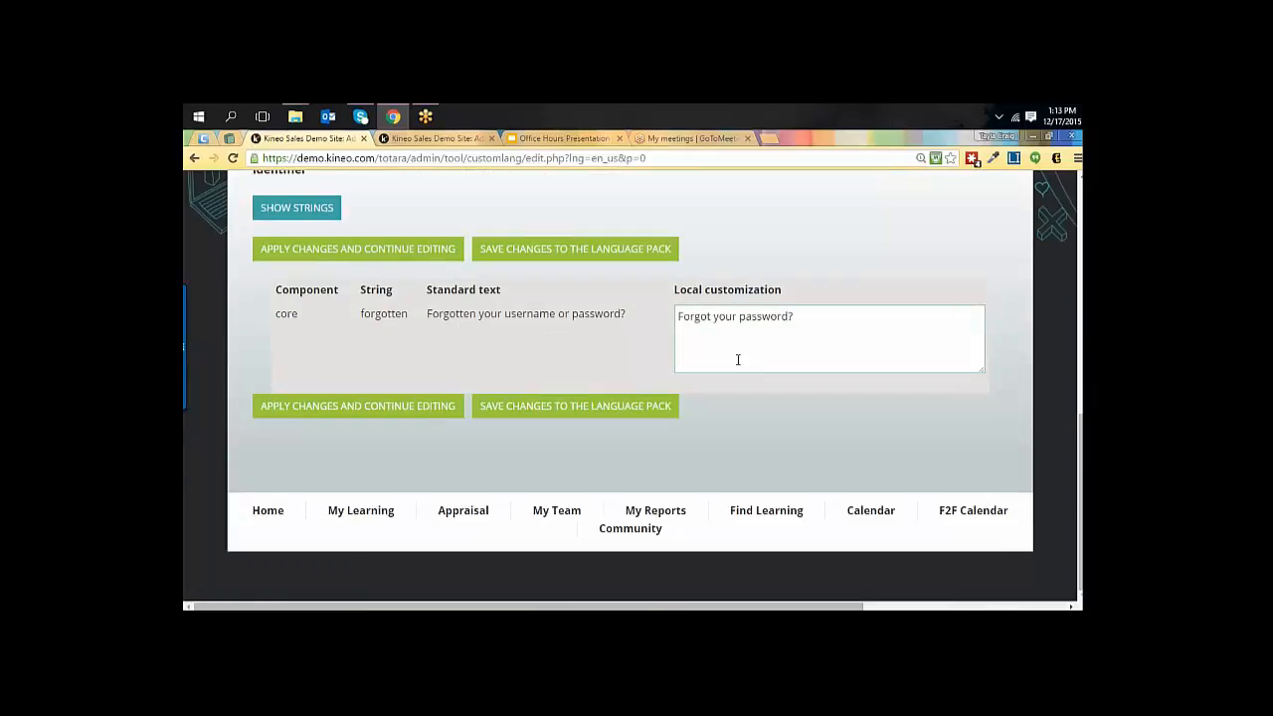
Turn off Customized only, limit the filter to strings containing "$" and show the matching moodle.php strings.
{"action": "scroll", "coordinate": [697, 345], "scroll_direction": "up", "scroll_amount": 3}
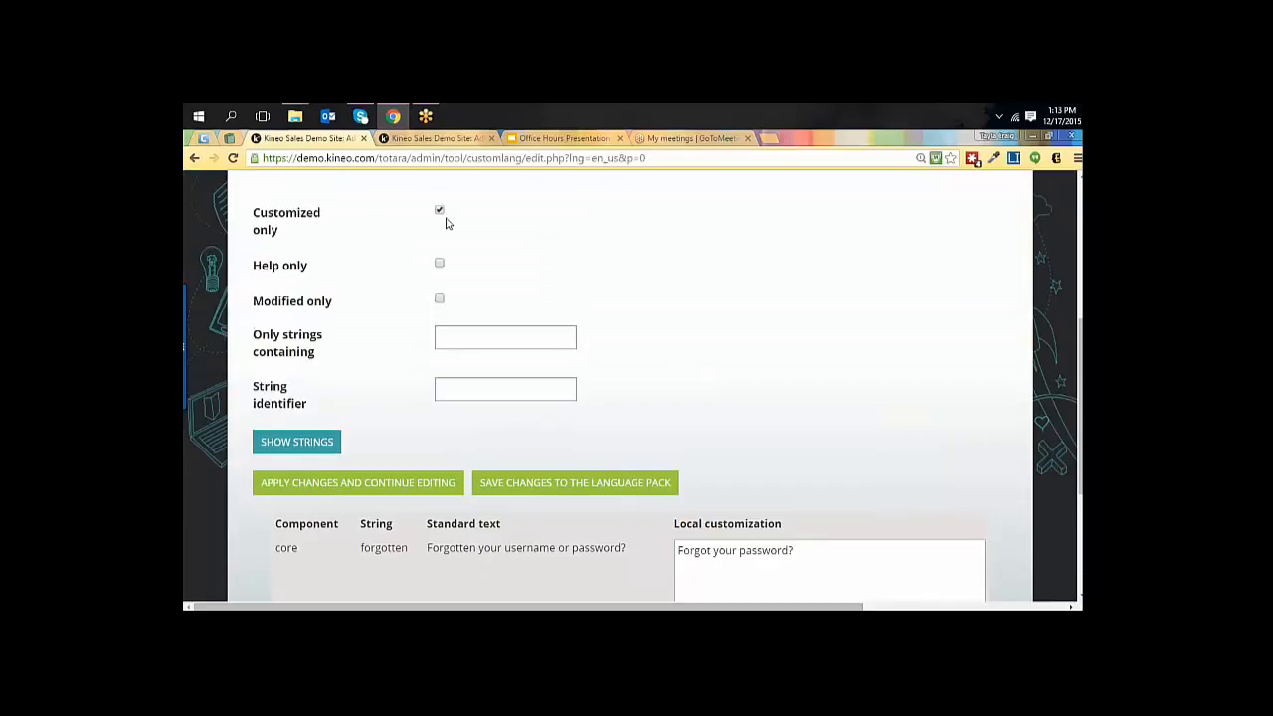
{"action": "left_click", "coordinate": [491, 334]}
{"action": "type", "text": "$"}
{"action": "left_click", "coordinate": [316, 437]}
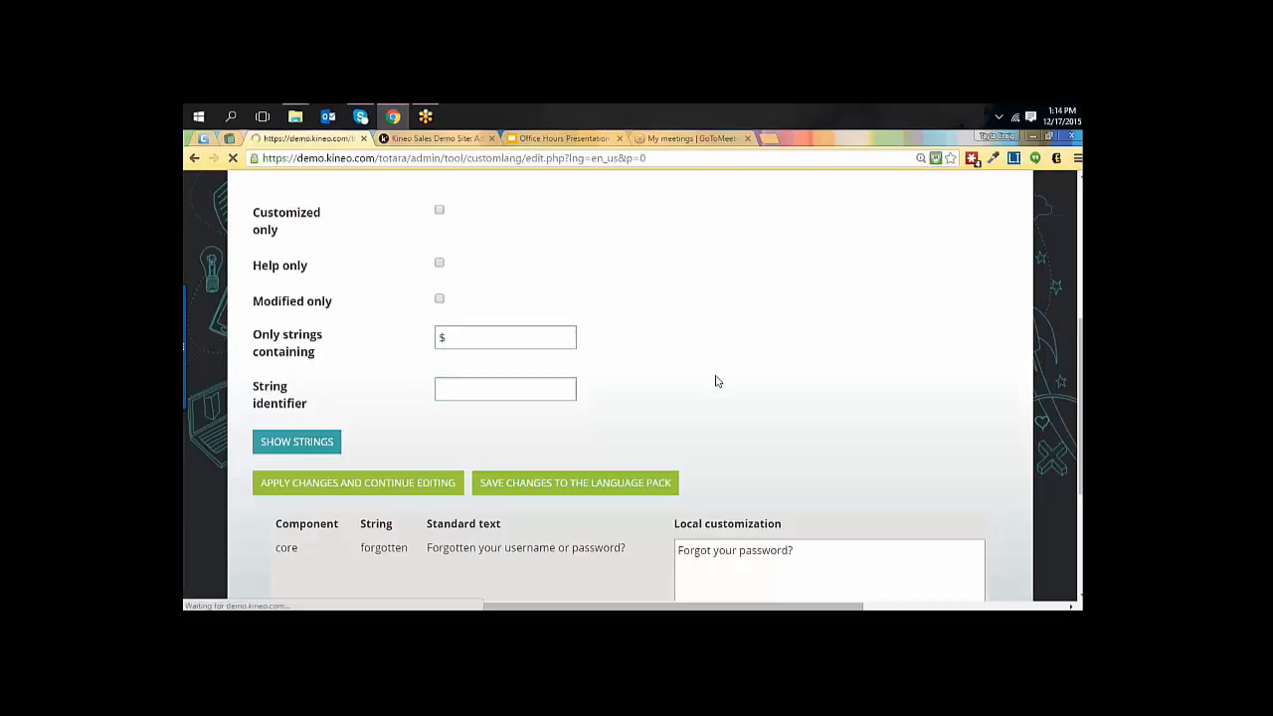
{"action": "scroll", "coordinate": [716, 381], "scroll_direction": "down", "scroll_amount": 15}
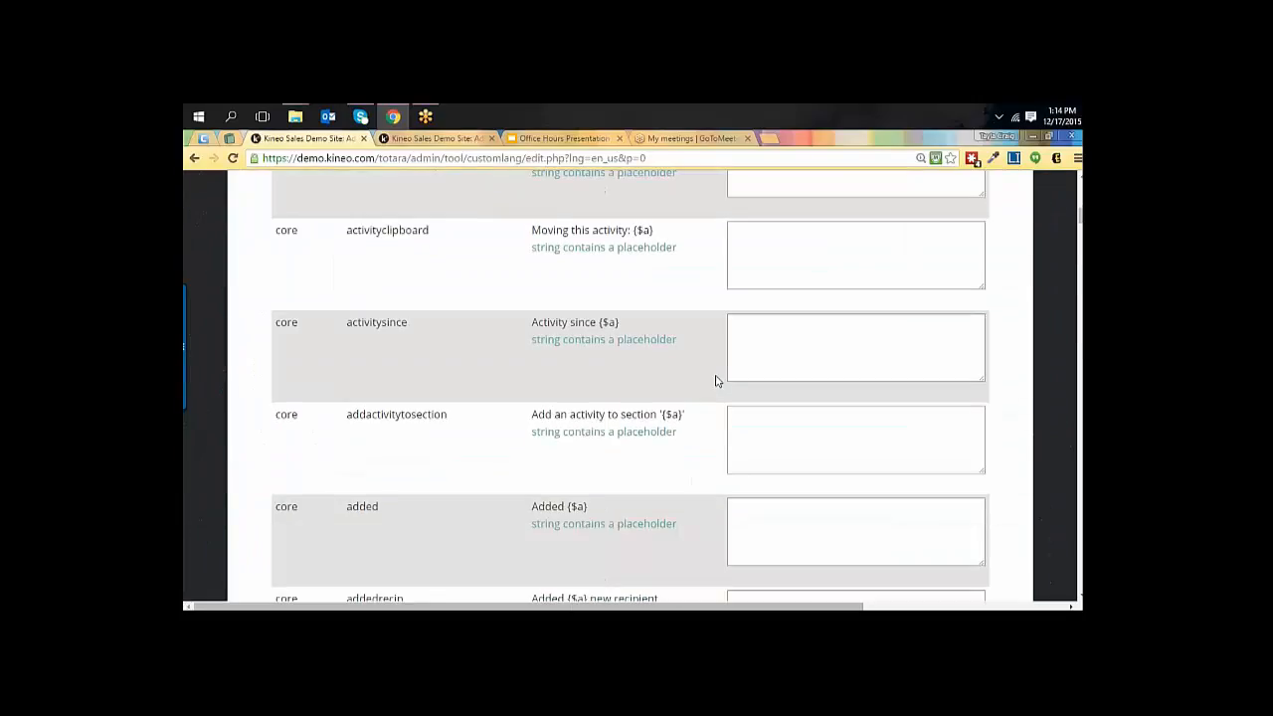
Examine the {$a} placeholder in the standard text of the activityclipboard string by highlighting it.
{"action": "scroll", "coordinate": [716, 378], "scroll_direction": "up", "scroll_amount": 3}
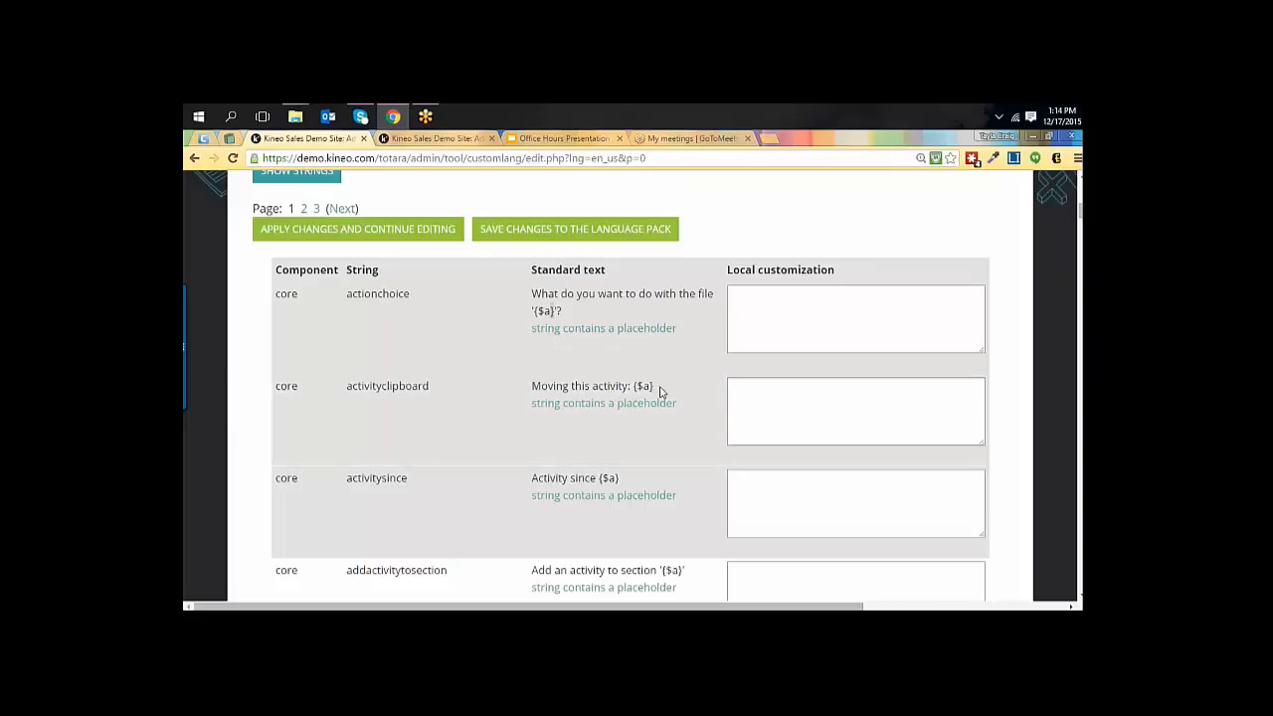
{"action": "left_click_drag", "start_coordinate": [657, 391], "coordinate": [631, 386]}
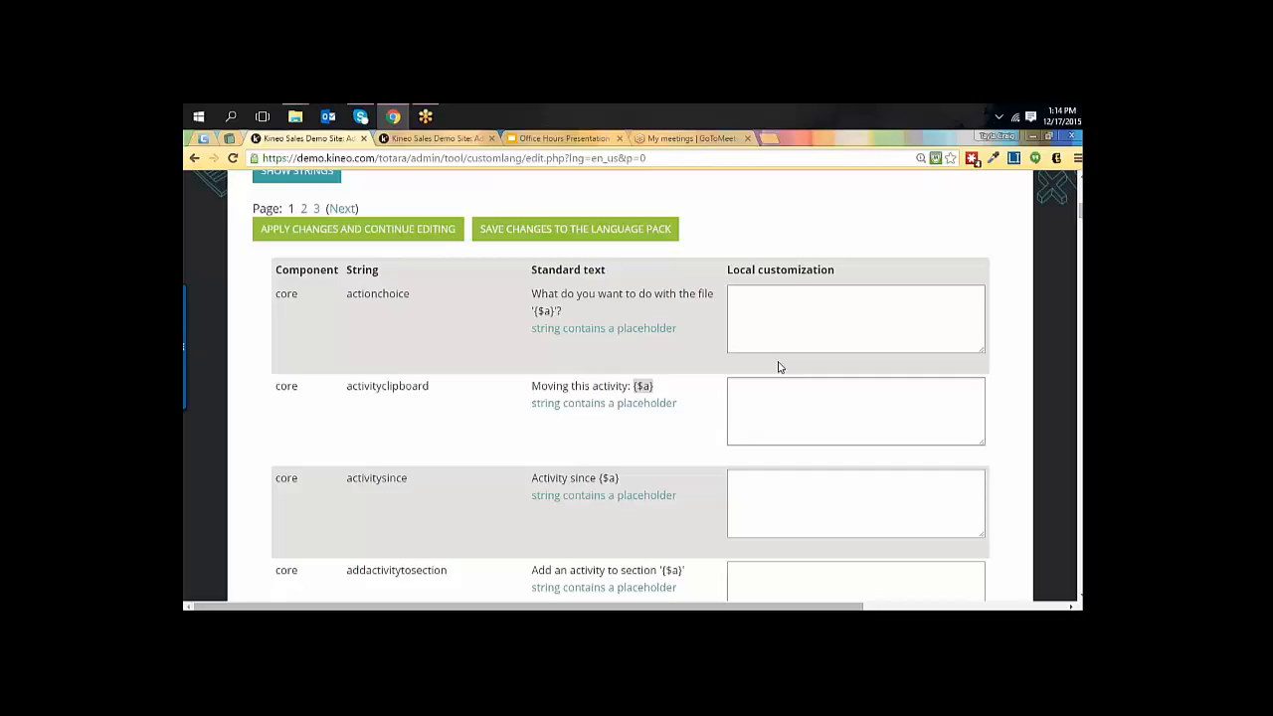
{"action": "scroll", "coordinate": [779, 367], "scroll_direction": "up", "scroll_amount": 4}
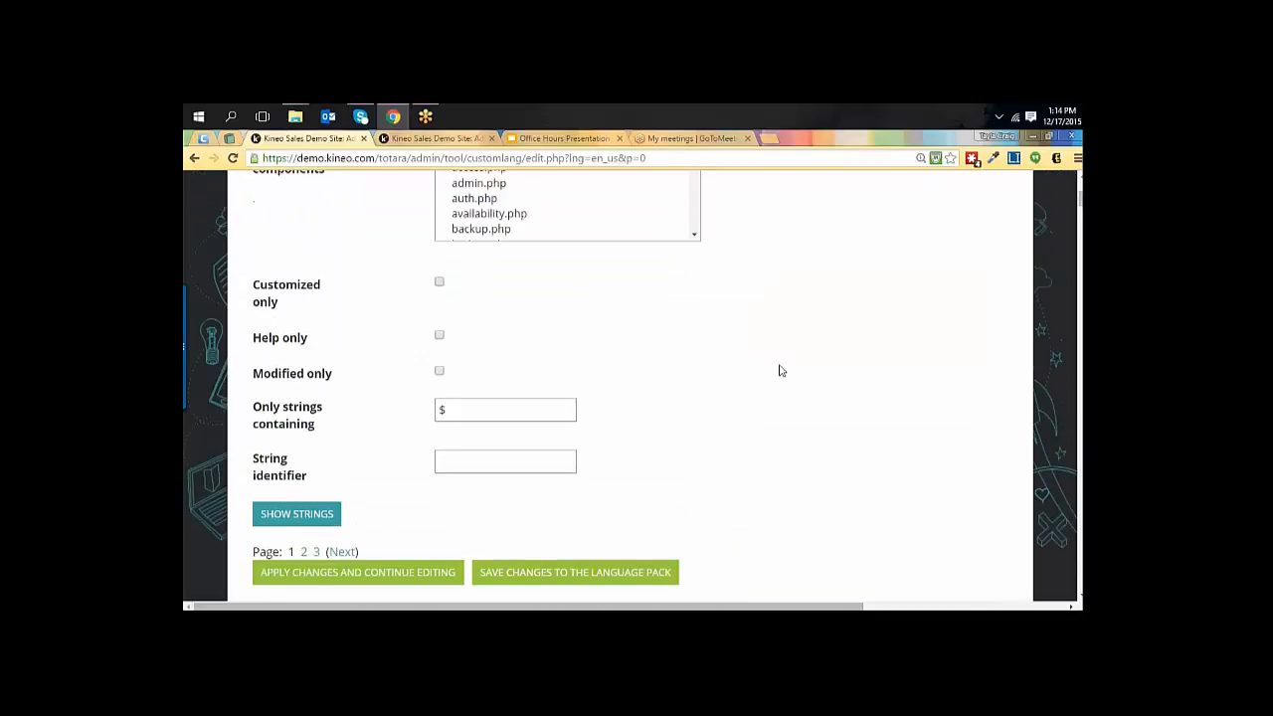